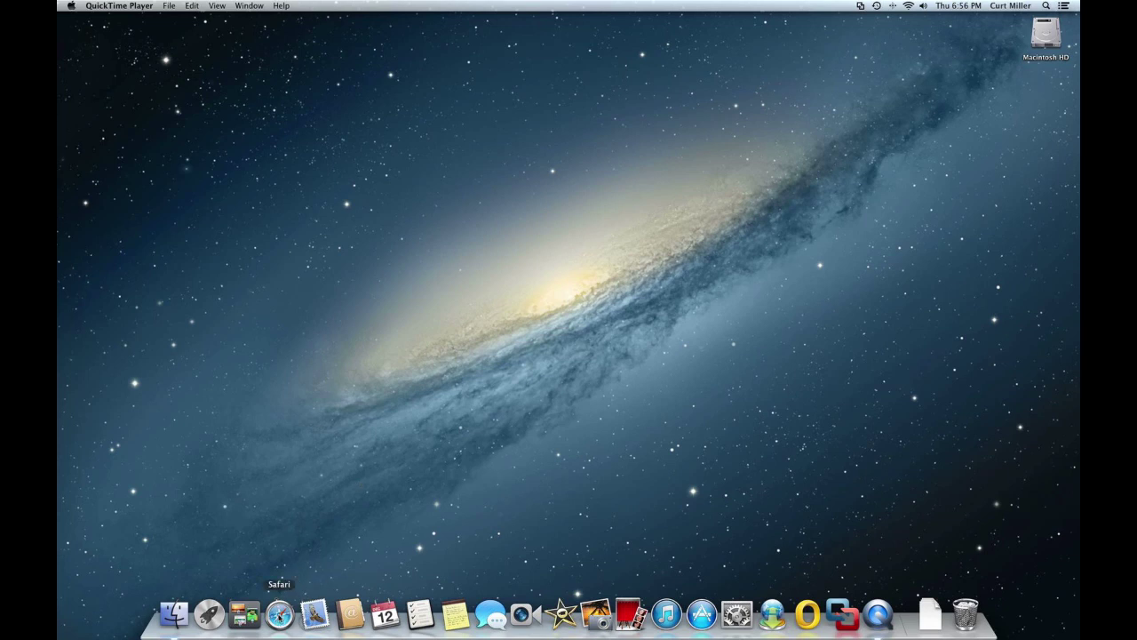
- Launch Safari and open the saved Sign in to Office 365 page from Top Sites
left_click(279, 613)
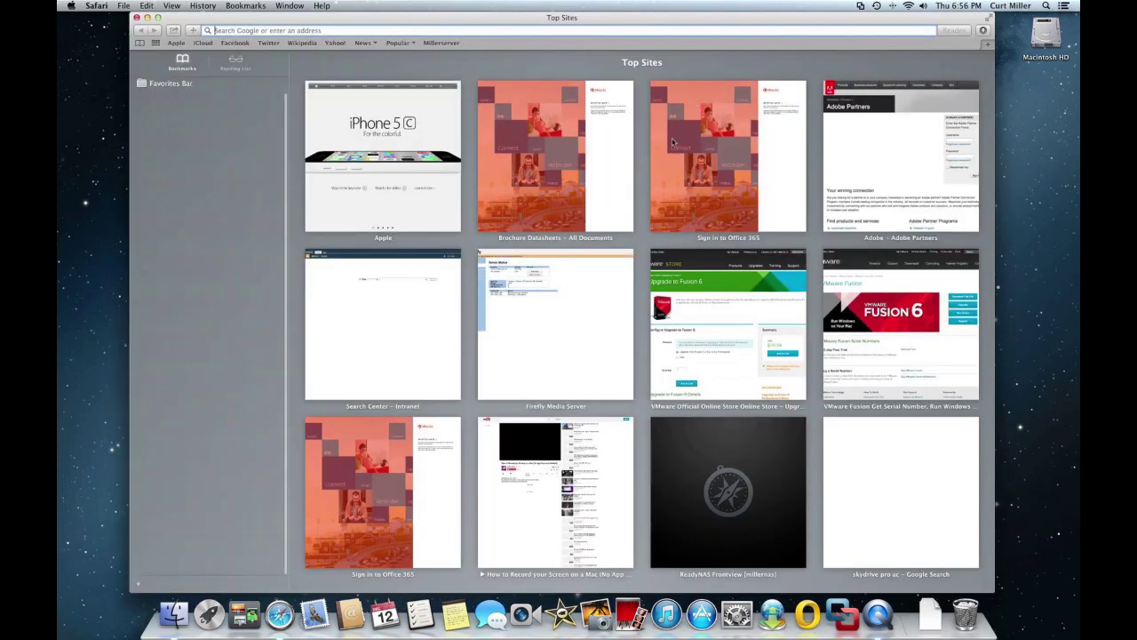
mouse_move(570, 143)
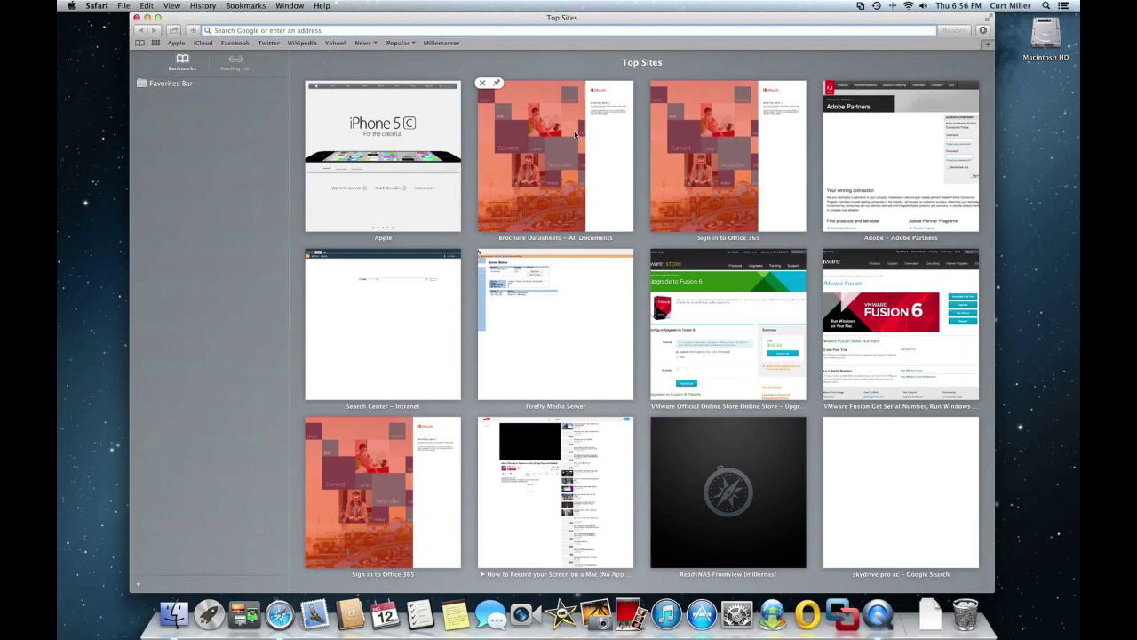
left_click(802, 154)
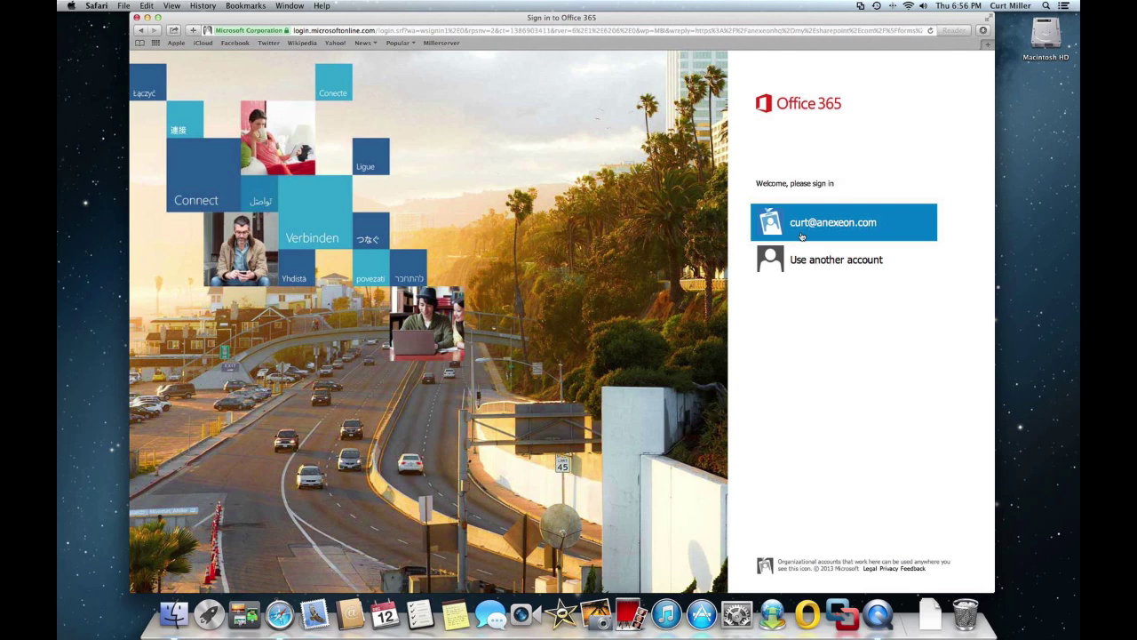
- Choose Use another account and enter the organizational e-mail address and password
left_click(802, 259)
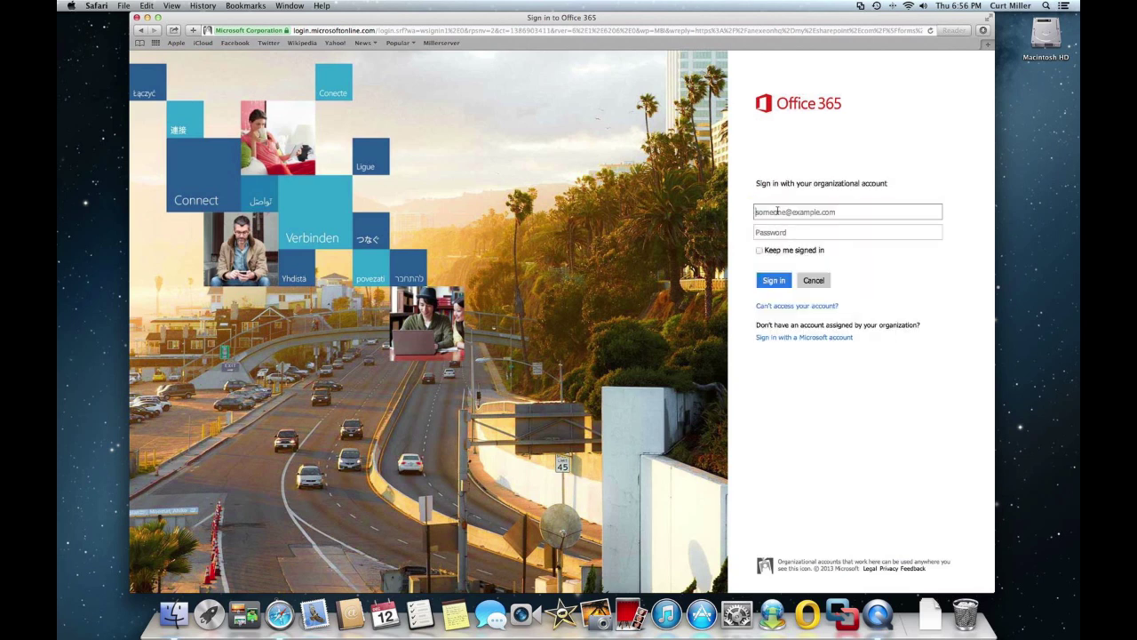
key("Tab")
type("p")
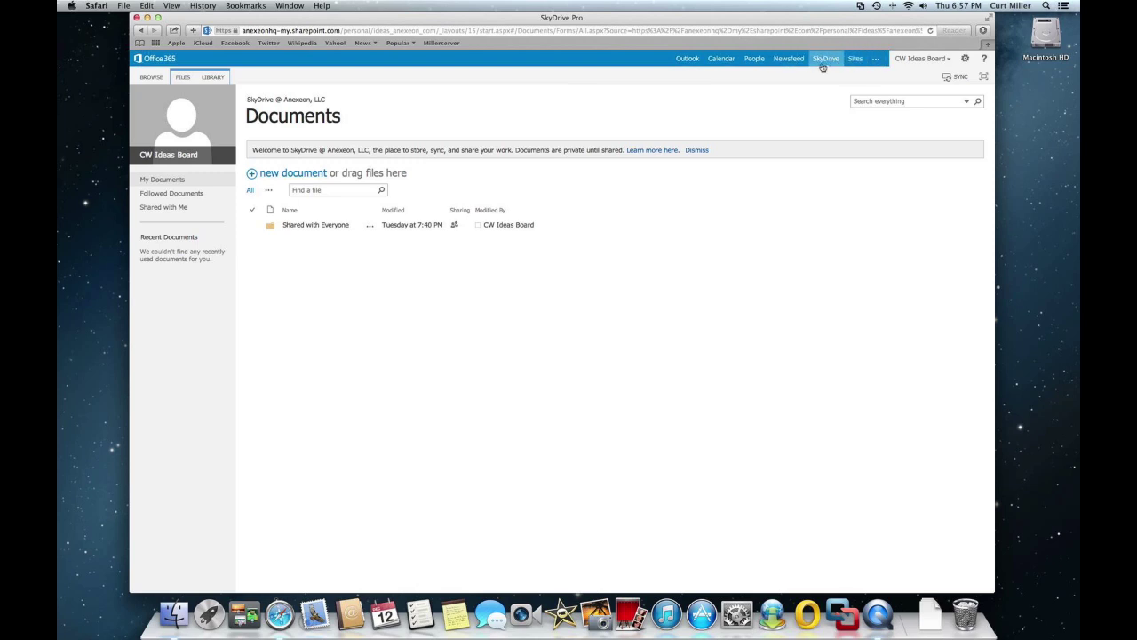
- Dismiss the library sync prompt and go to the Anexeon, LLC Team Site
left_click(958, 78)
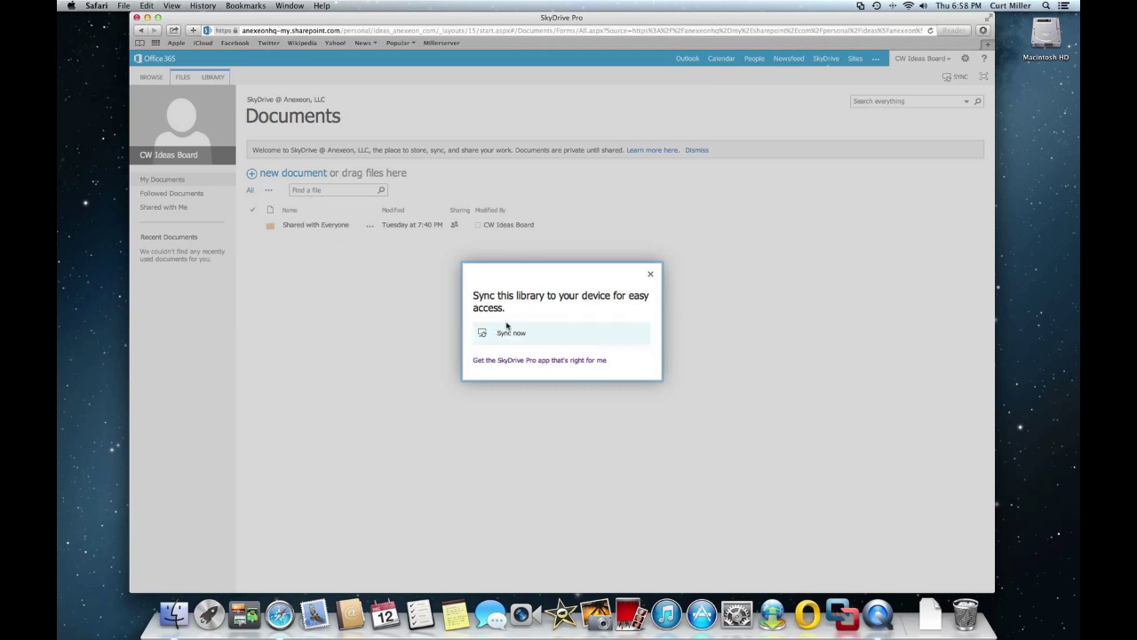
left_click(649, 276)
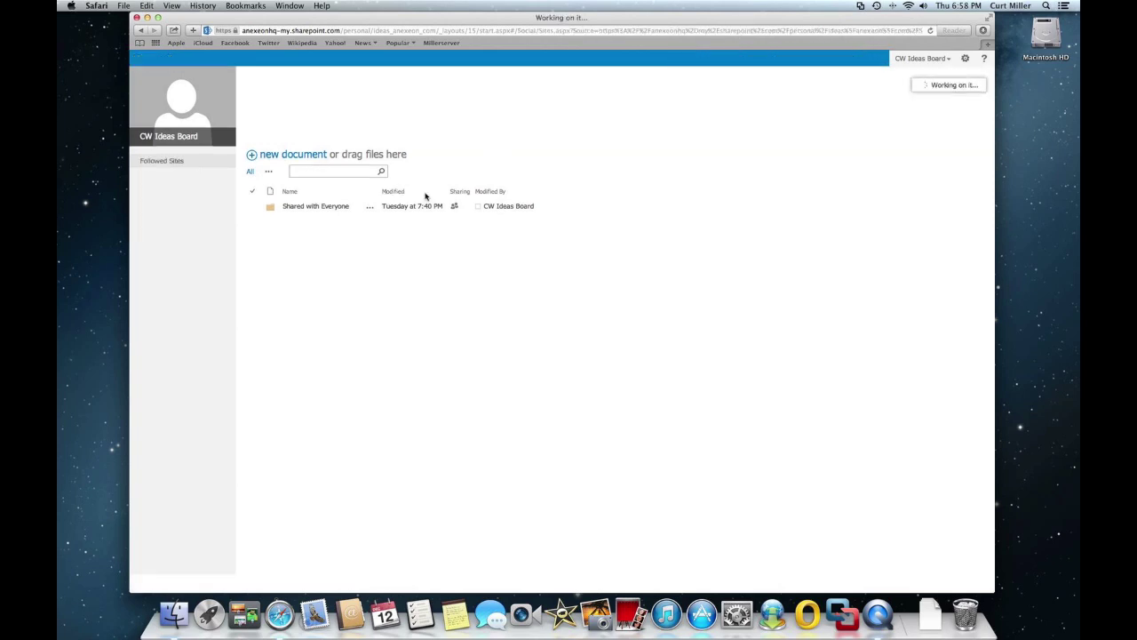
left_click(286, 165)
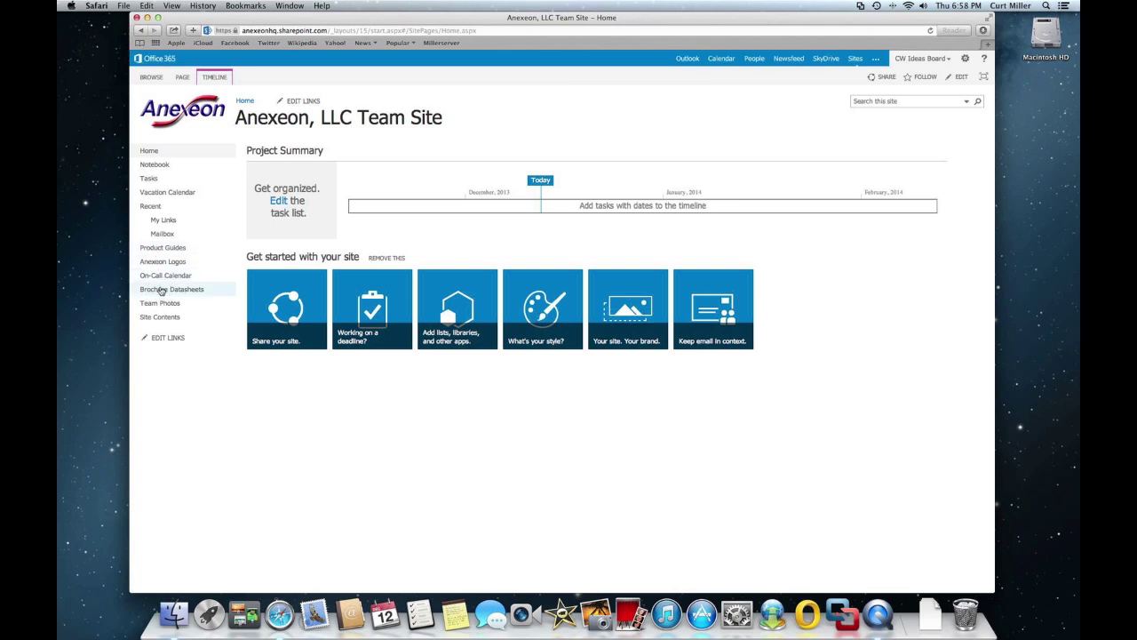
- Open Brochure Datasheets from the left navigation and dismiss its sync prompt
left_click(161, 290)
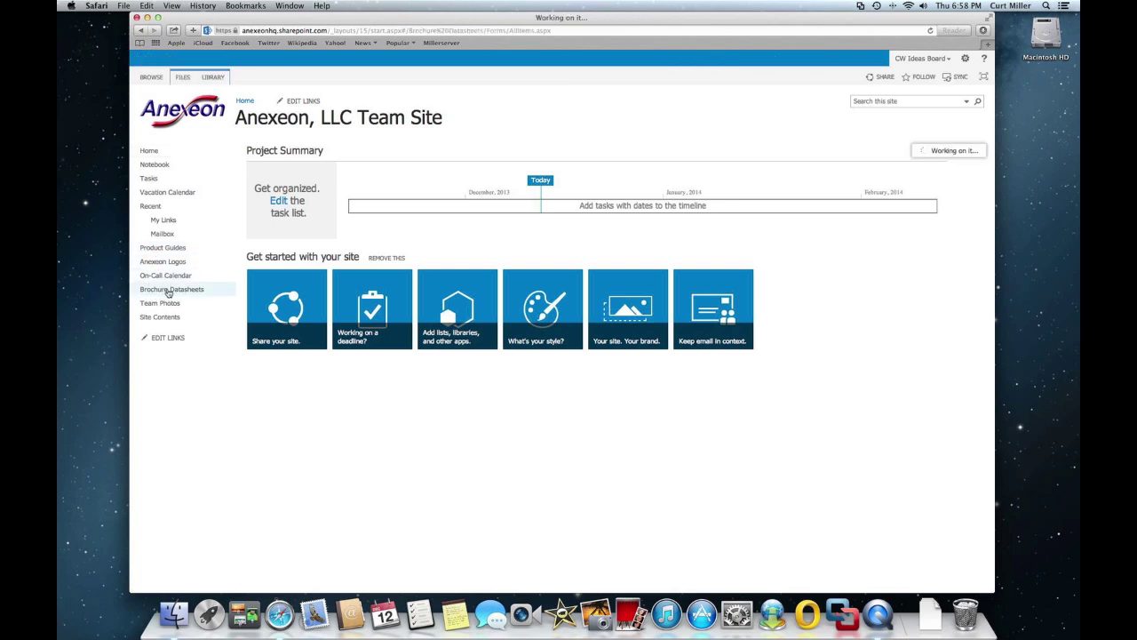
left_click(959, 77)
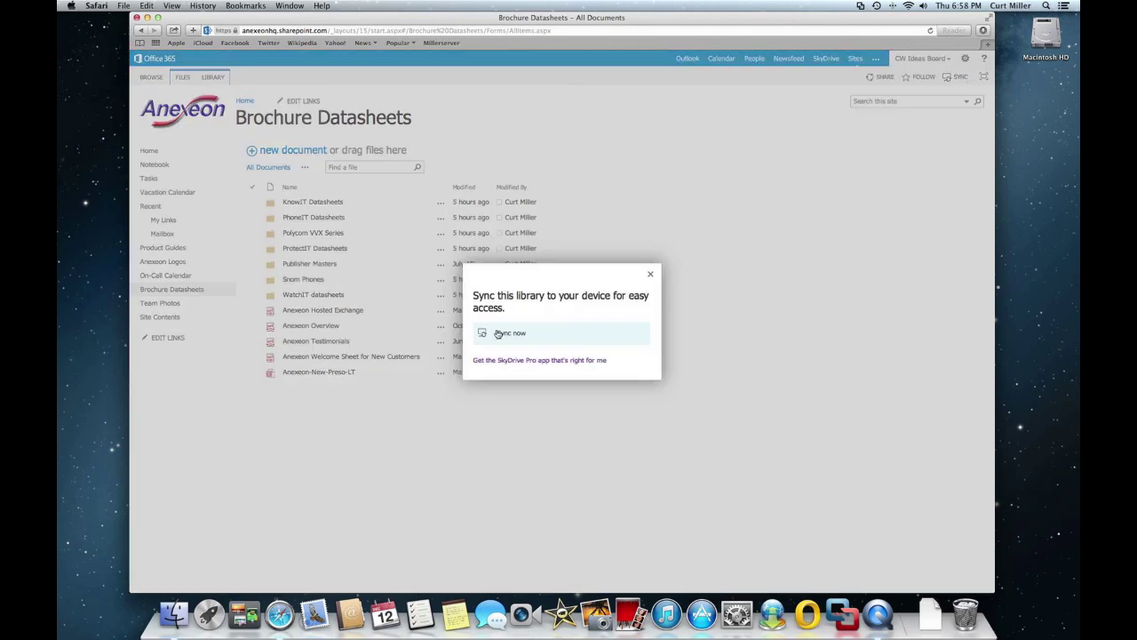
left_click(653, 276)
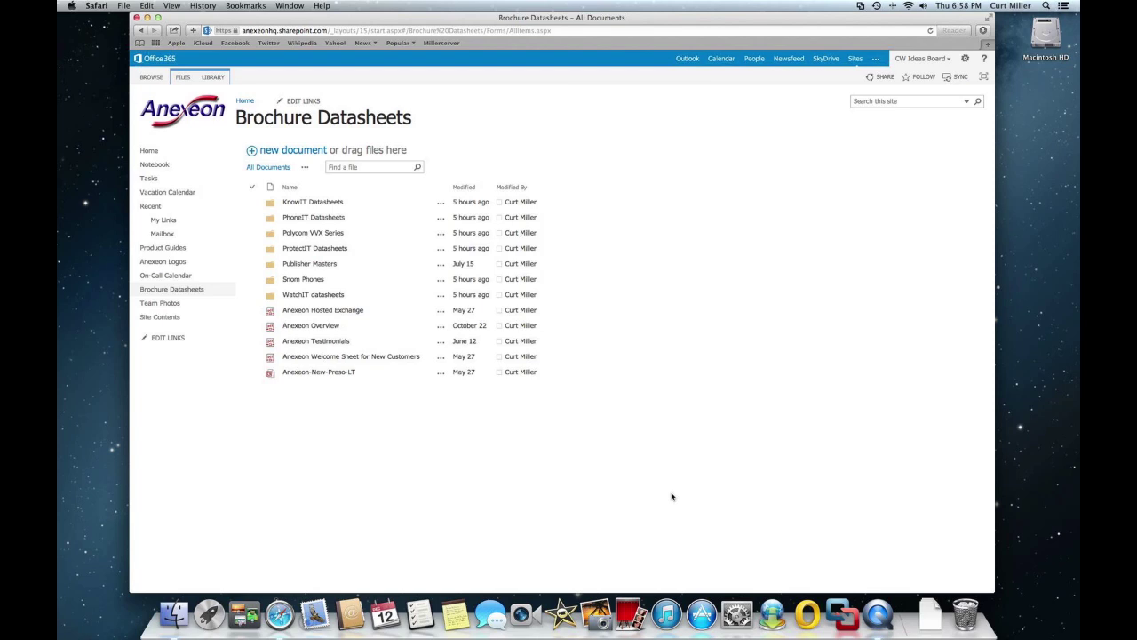
- Replace the old Spotlight query with 'document con' and launch Microsoft Document Connection
left_click(1045, 6)
left_click(961, 22)
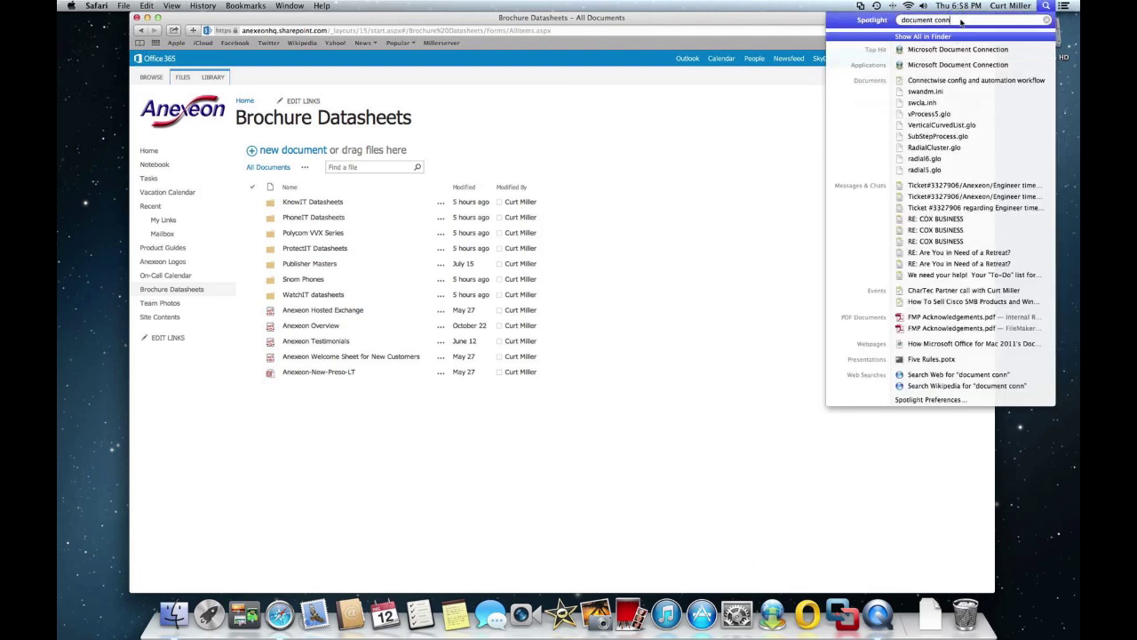
left_click_drag(961, 22, 897, 21)
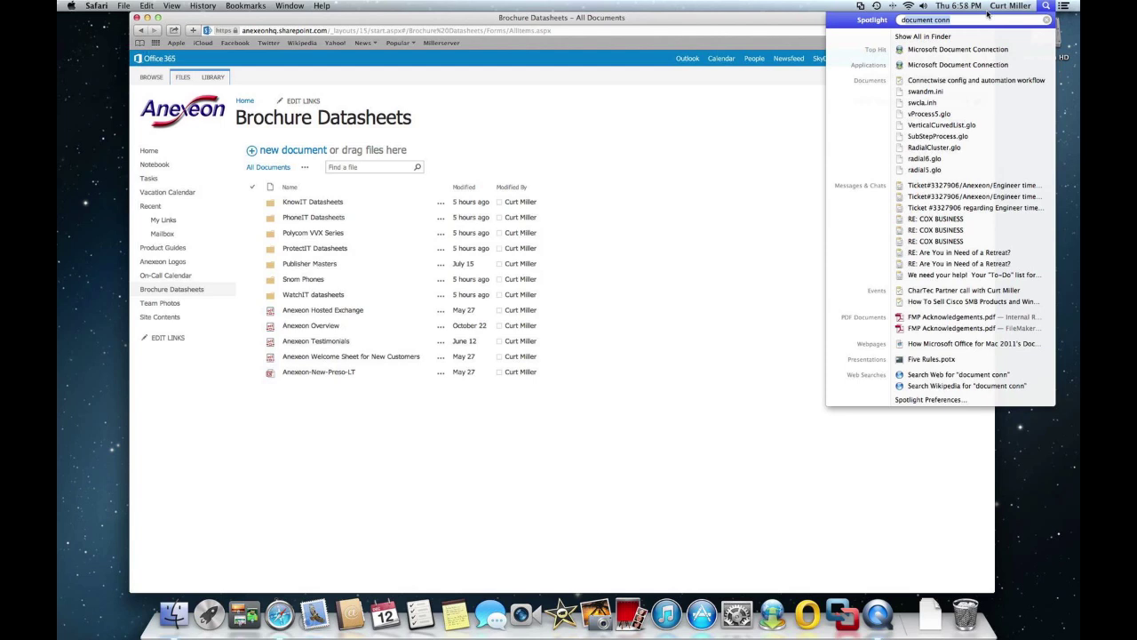
key("BackSpace")
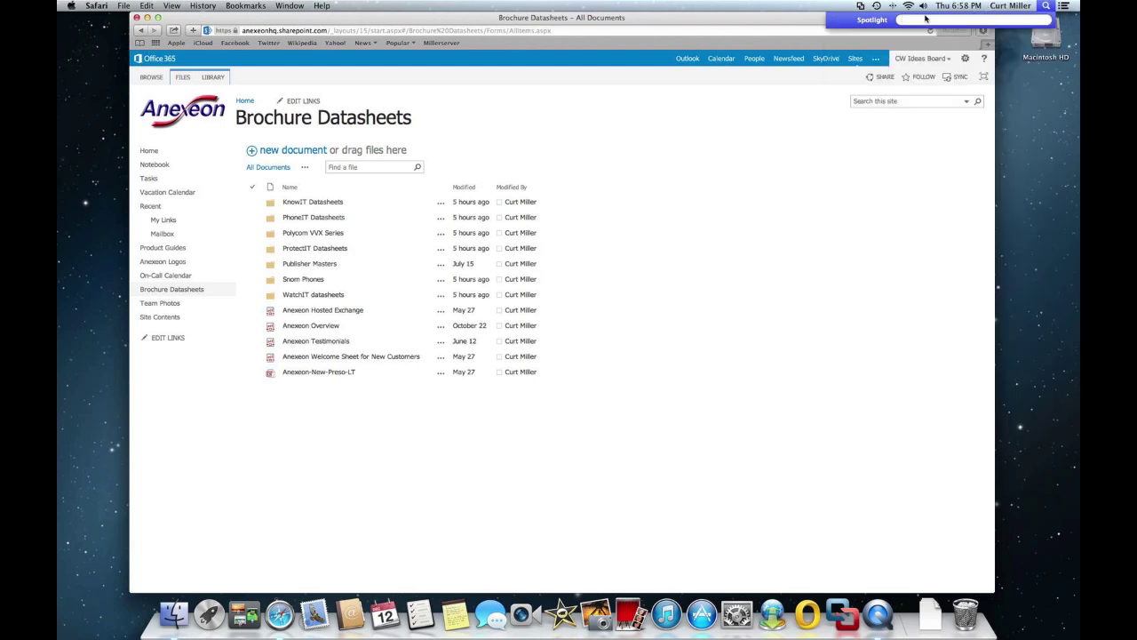
type("document conn")
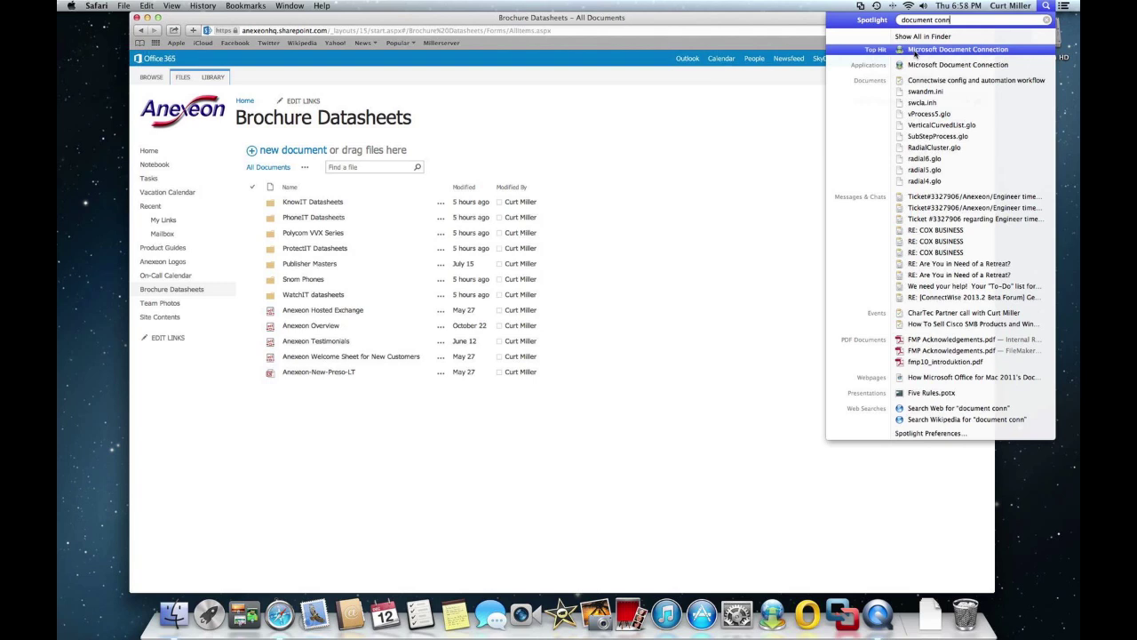
left_click(915, 53)
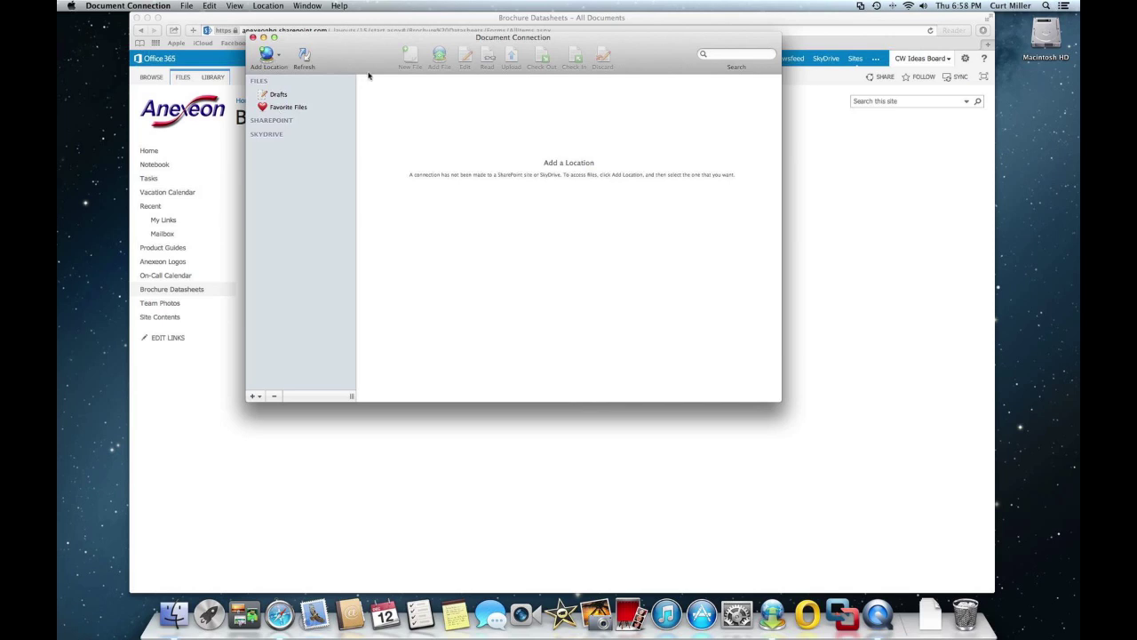
- Move the Document Connection window aside and open the SkyDrive Pro documents library in Safari
left_click_drag(365, 52, 415, 131)
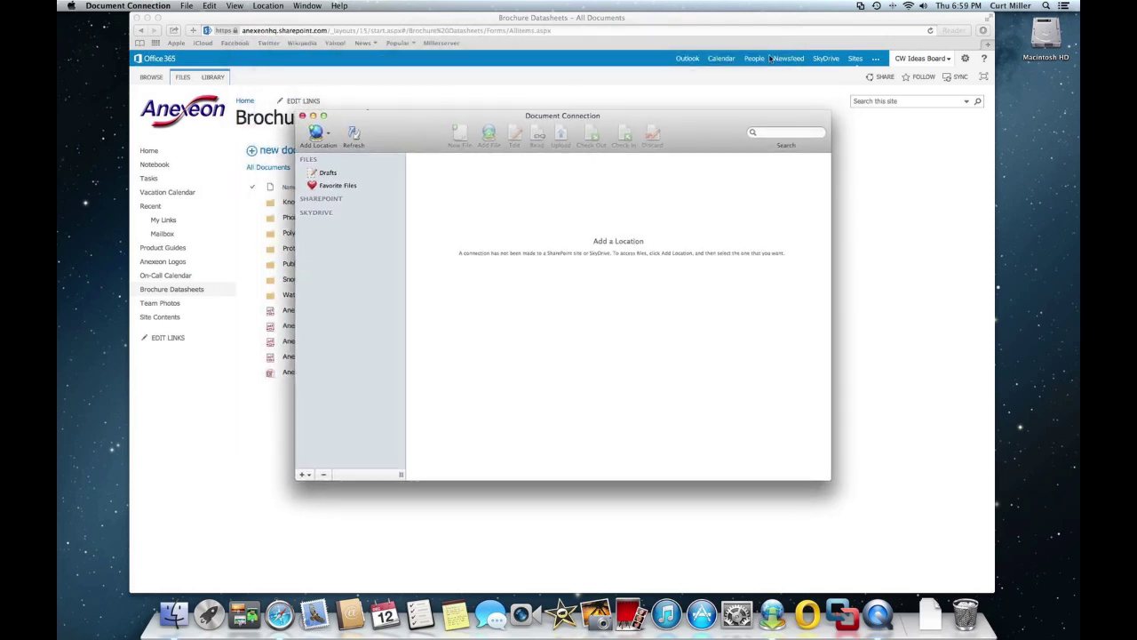
left_click(770, 21)
left_click(826, 59)
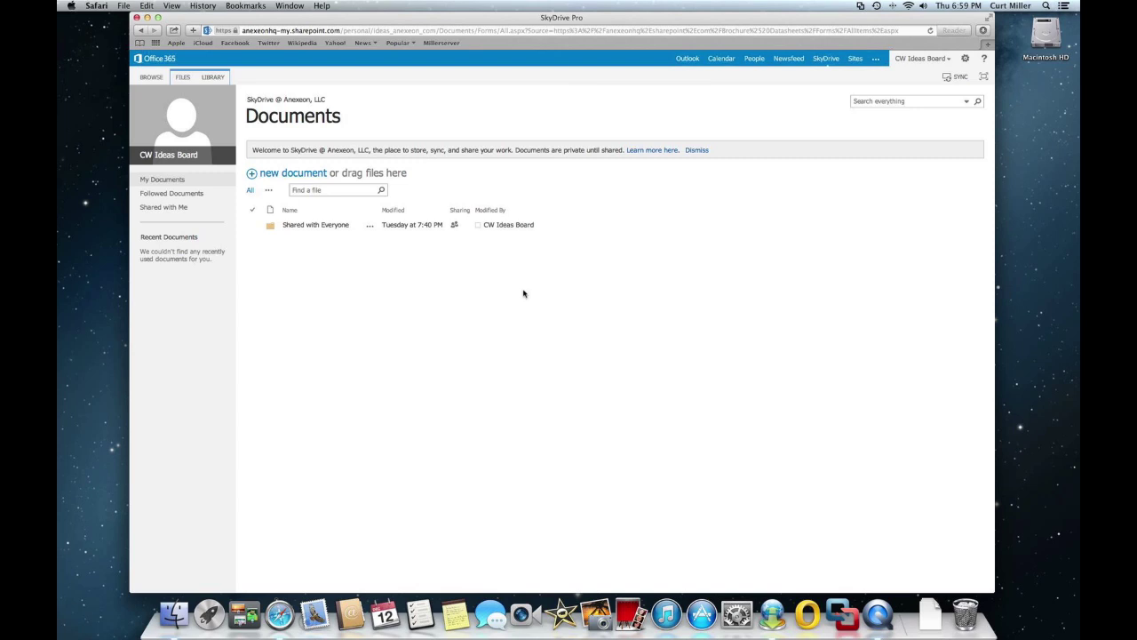
- Back in Document Connection, choose Add Location > Connect to a SharePoint Site
left_click(772, 613)
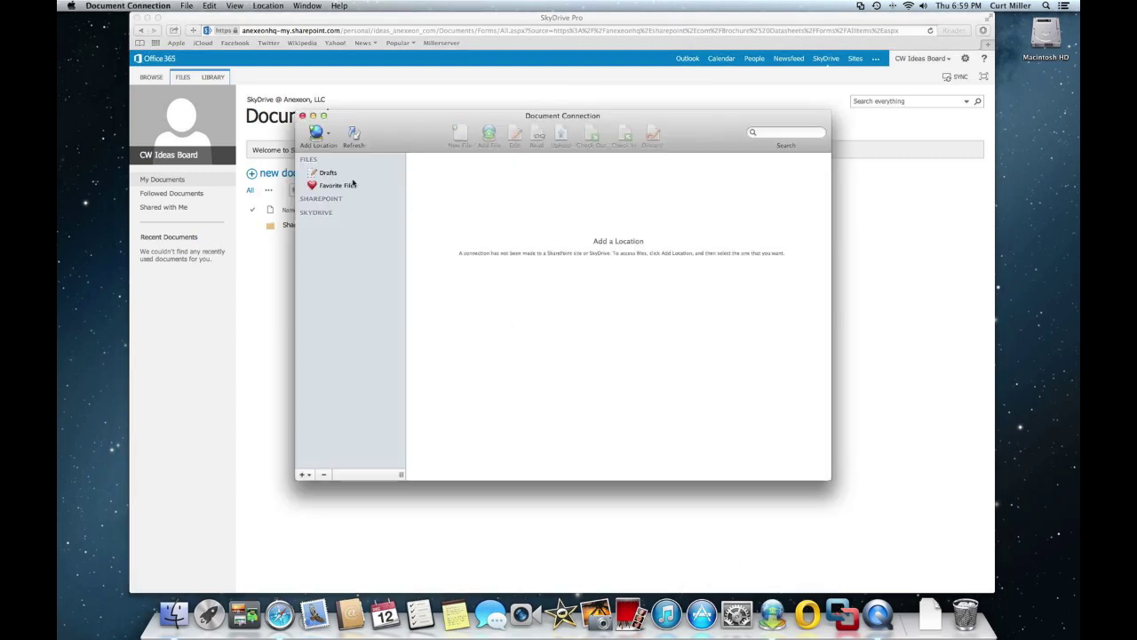
right_click(773, 611)
mouse_move(798, 544)
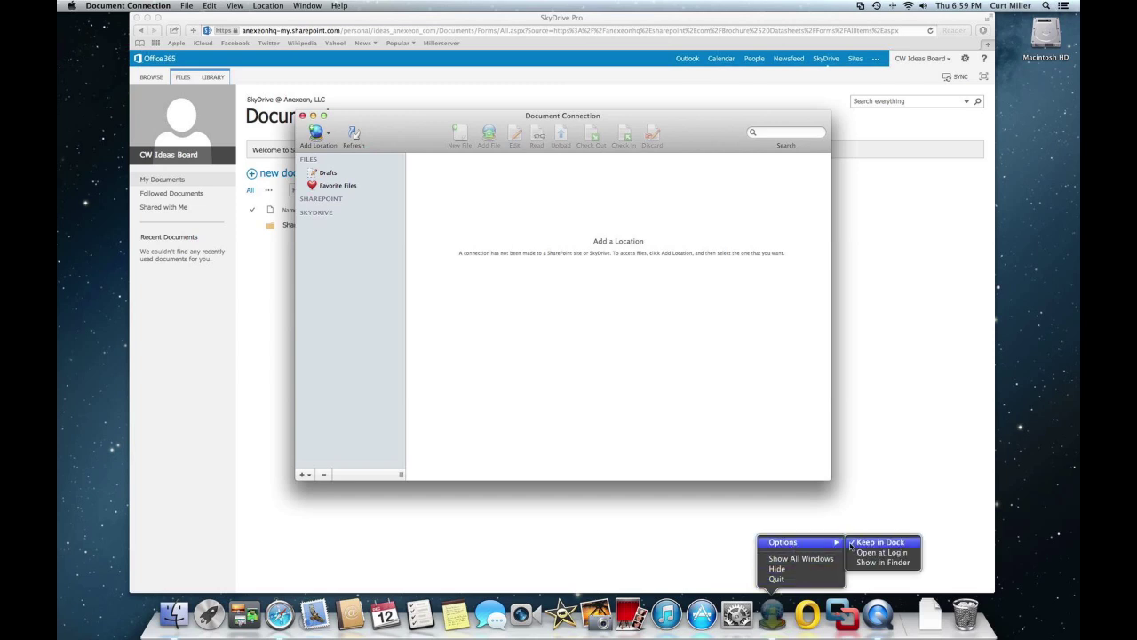
left_click(737, 414)
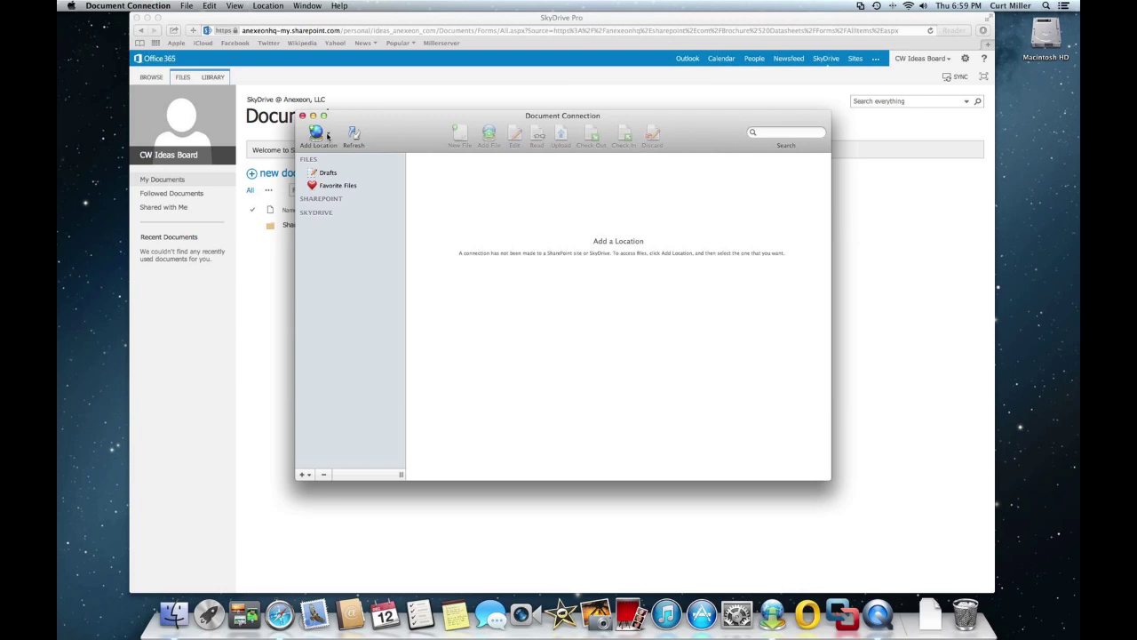
left_click(327, 135)
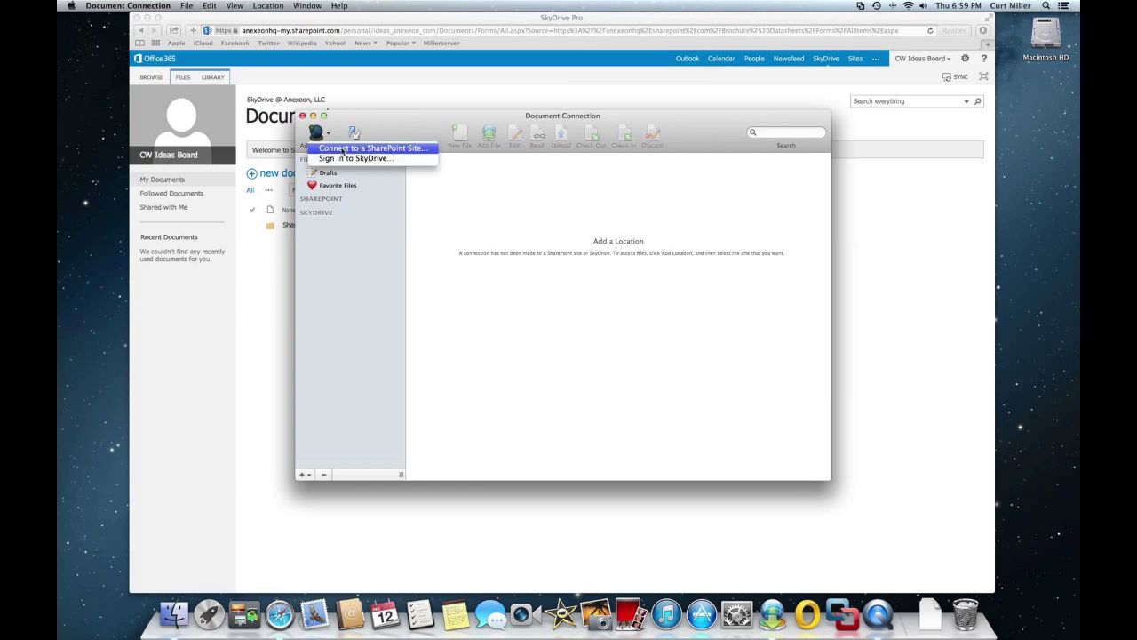
left_click(338, 151)
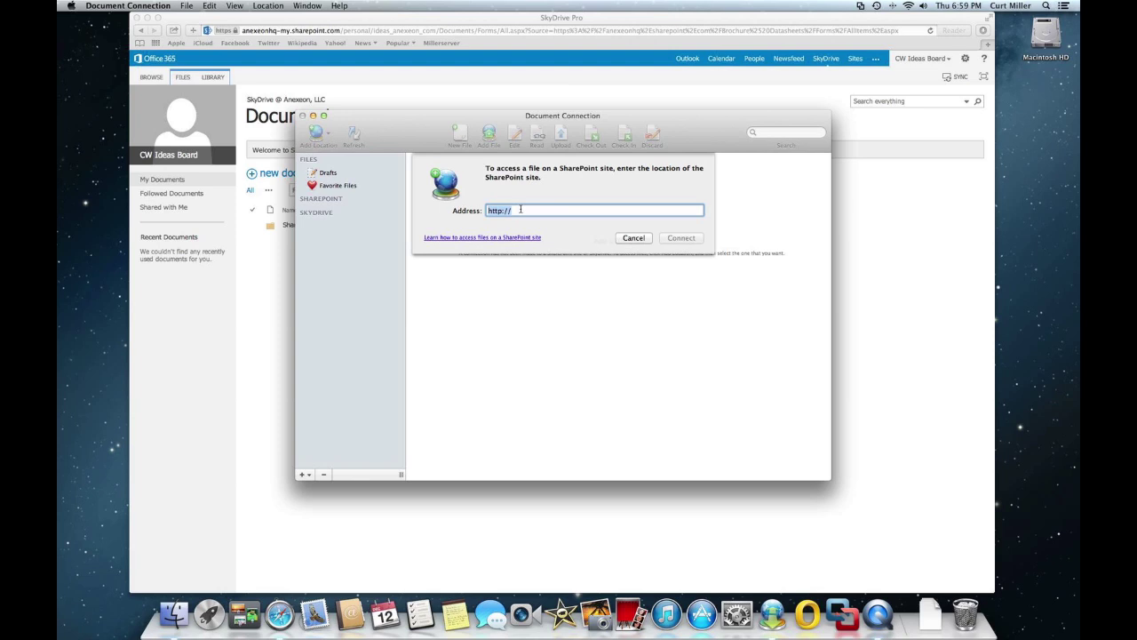
- Copy the Documents library's Web Address from its Library Settings page in Safari
left_click(523, 24)
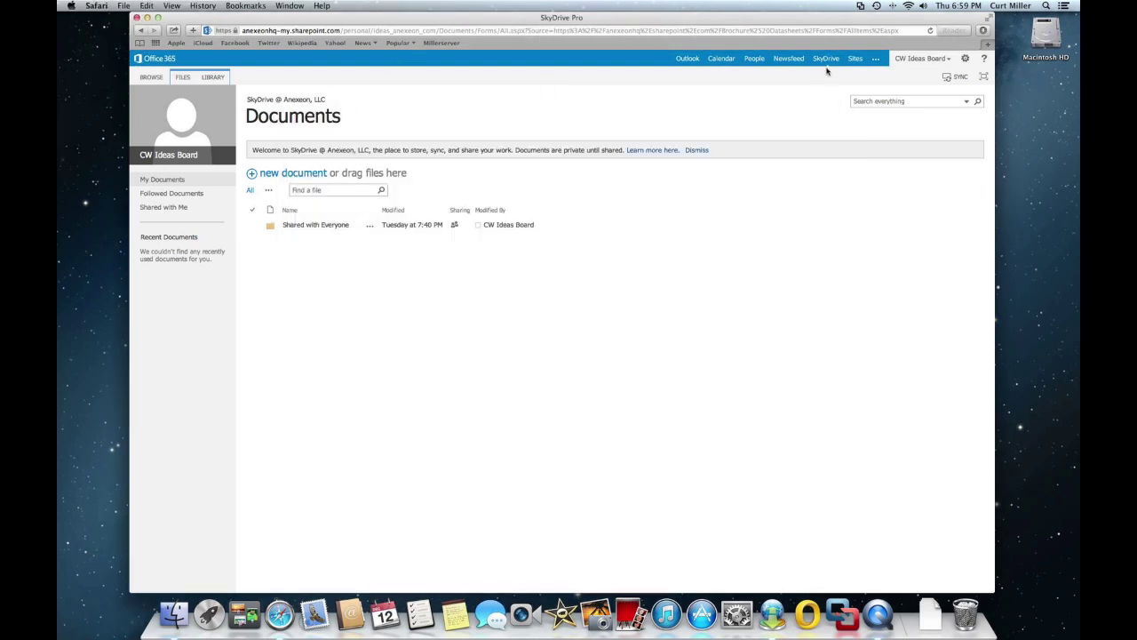
left_click(216, 78)
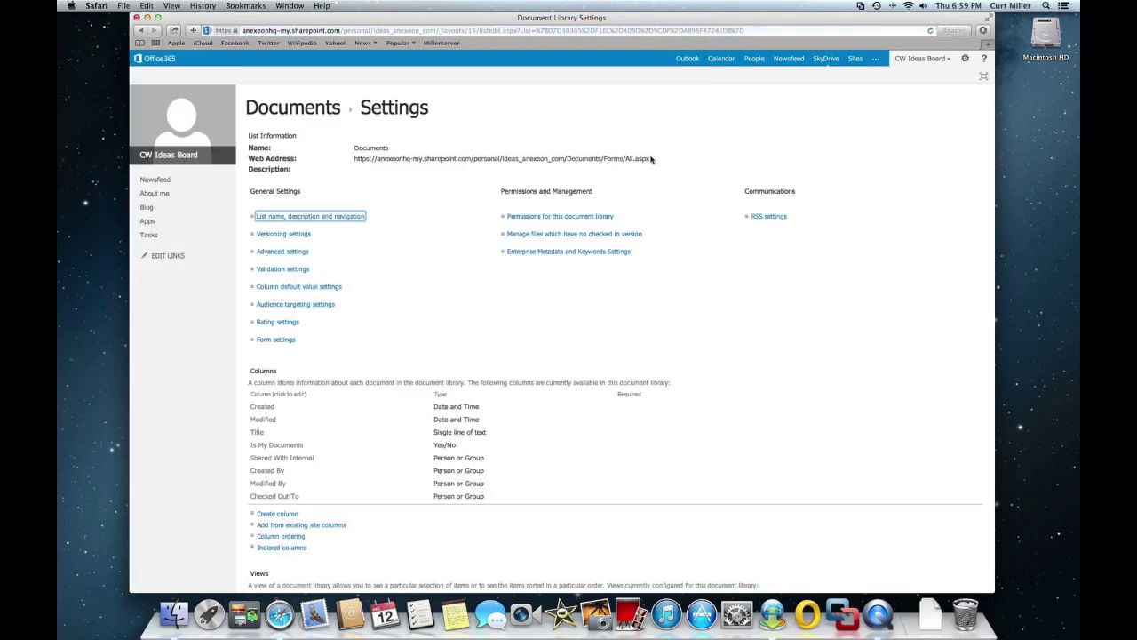
left_click_drag(651, 159, 355, 159)
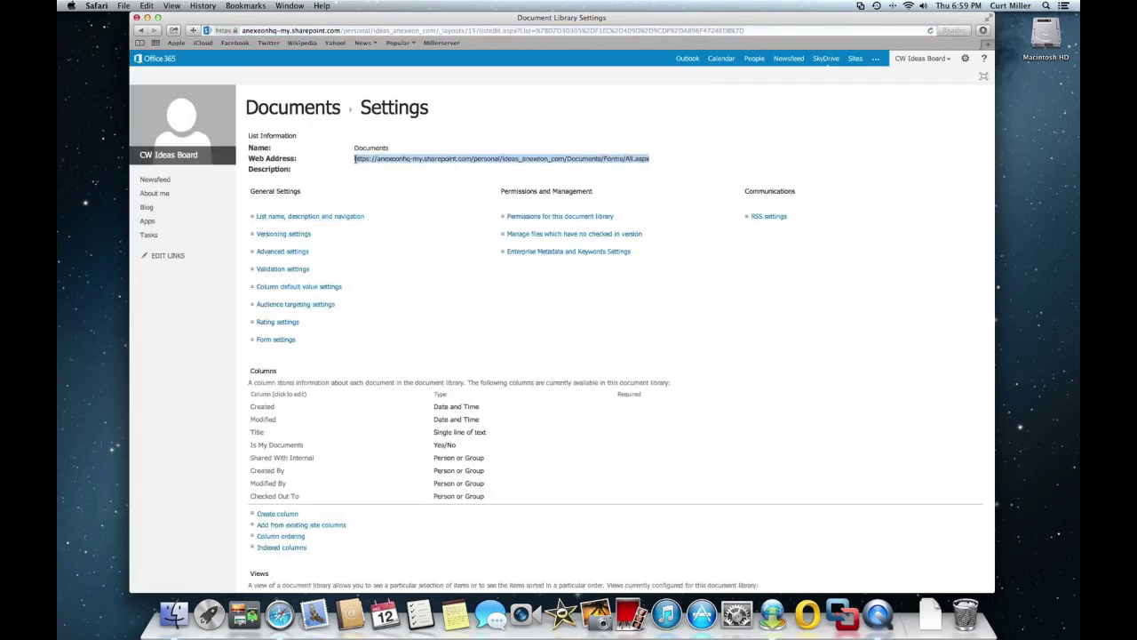
right_click(369, 161)
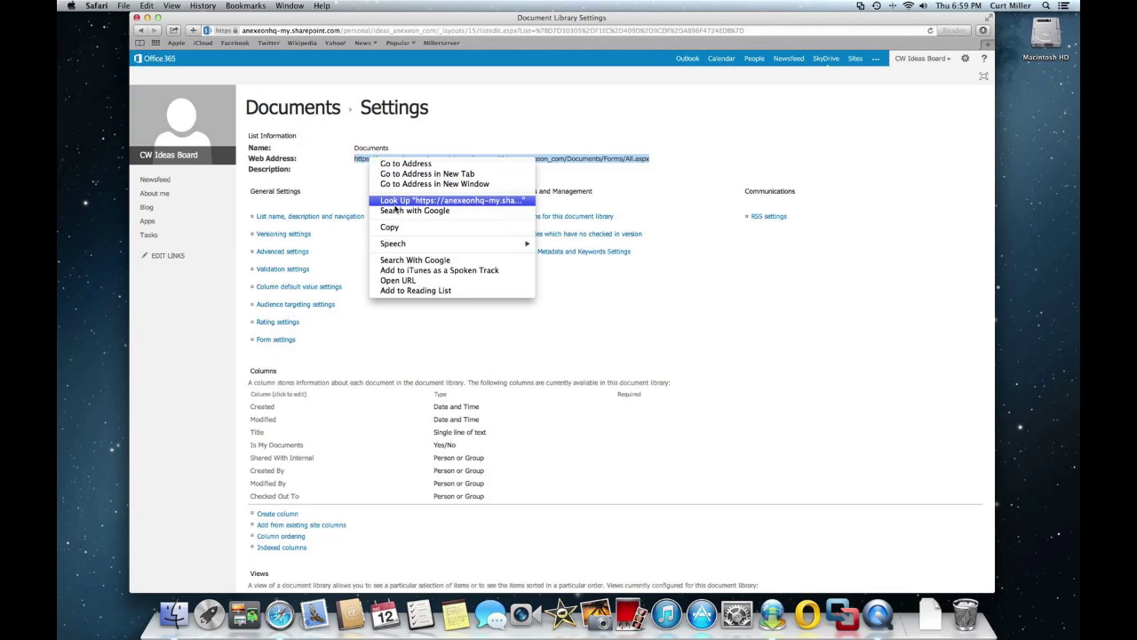
left_click(384, 228)
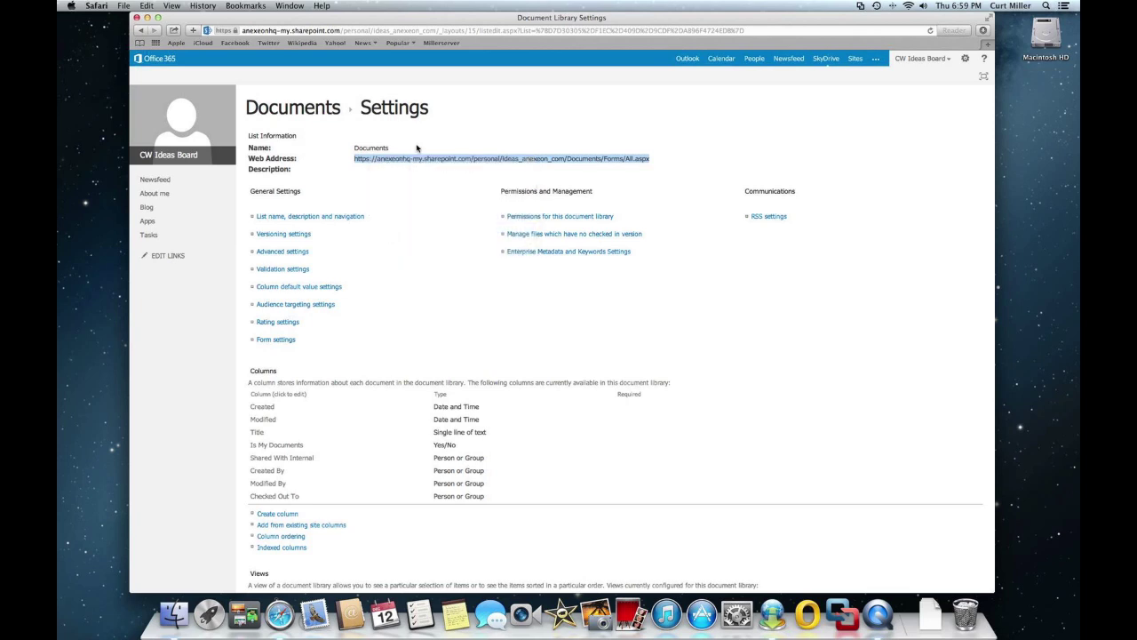
left_click(770, 612)
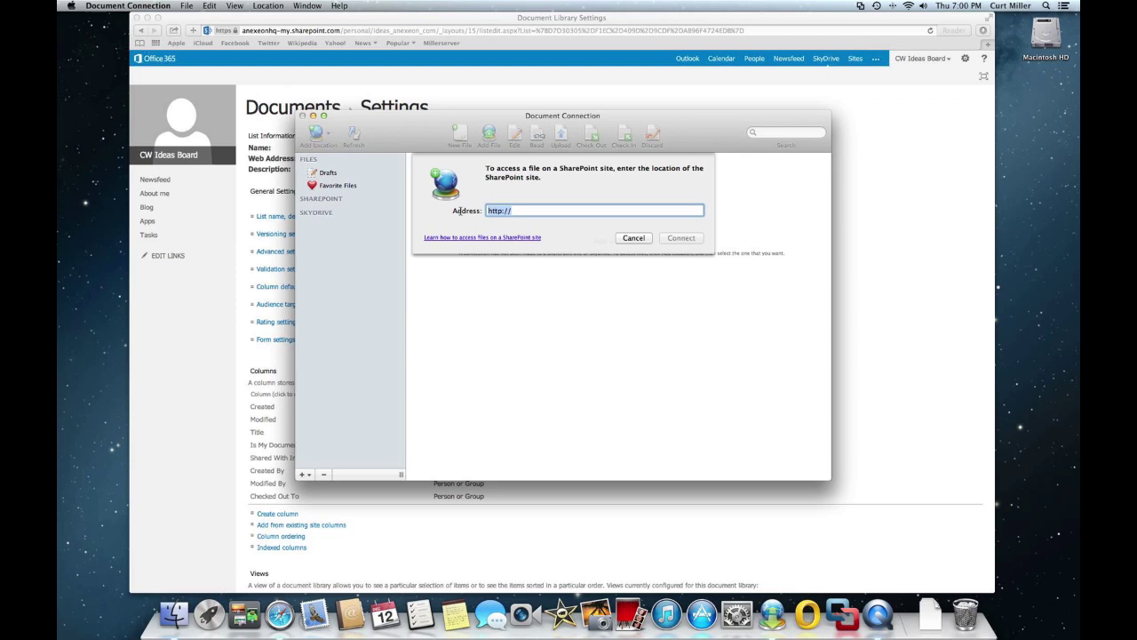
- Paste the library URL into Address, connect, and sign in with the Office 365 account
key("super+v")
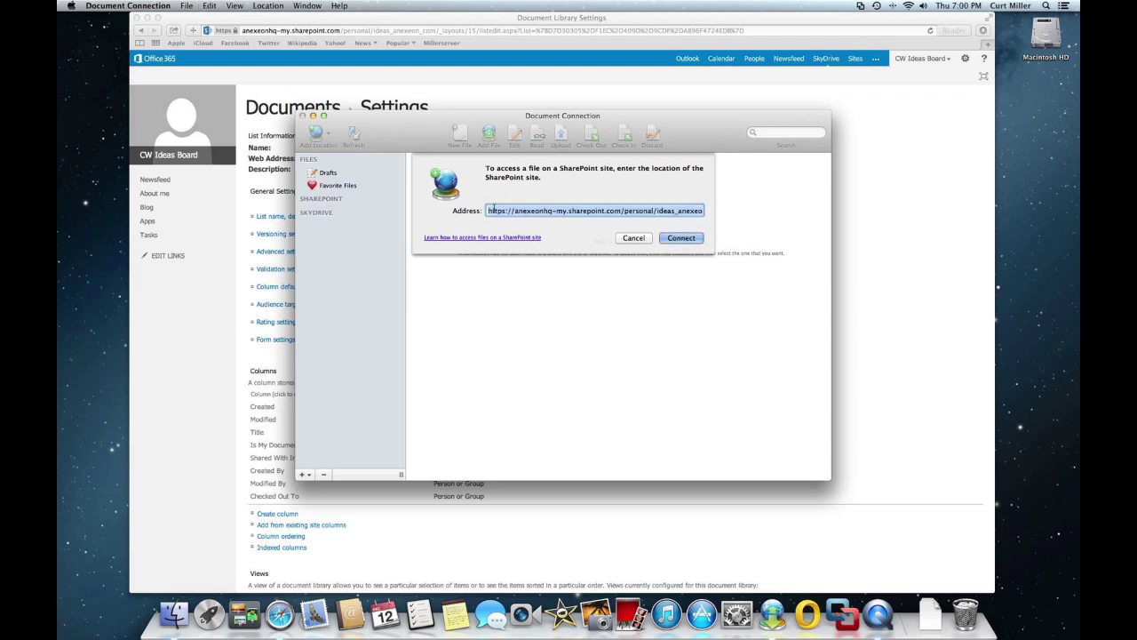
left_click(490, 210)
left_click(680, 238)
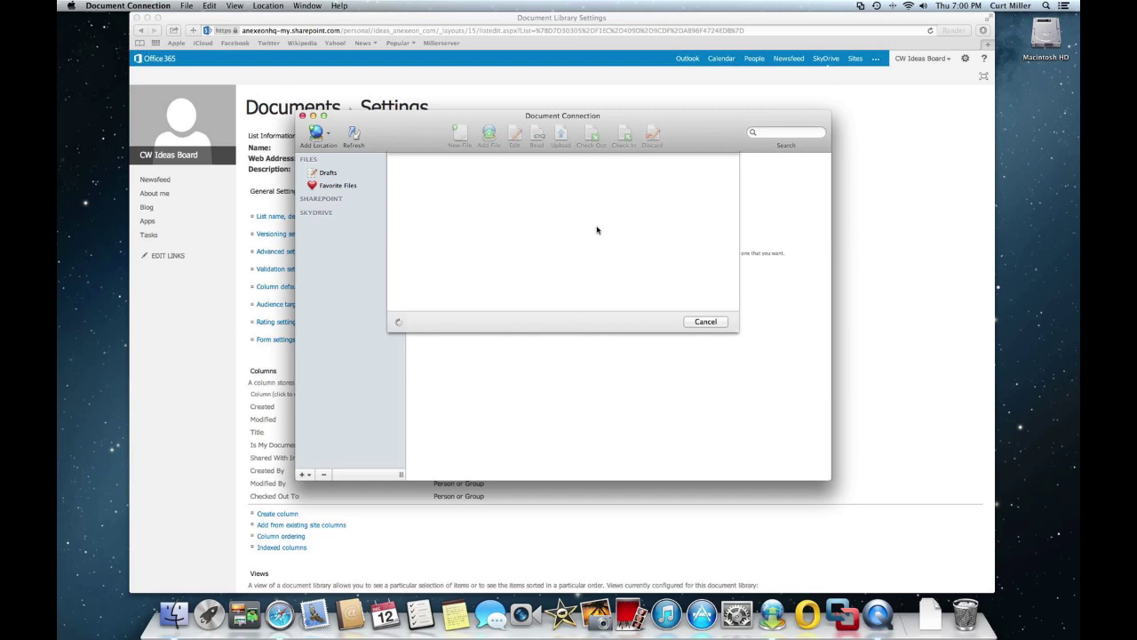
left_click(537, 241)
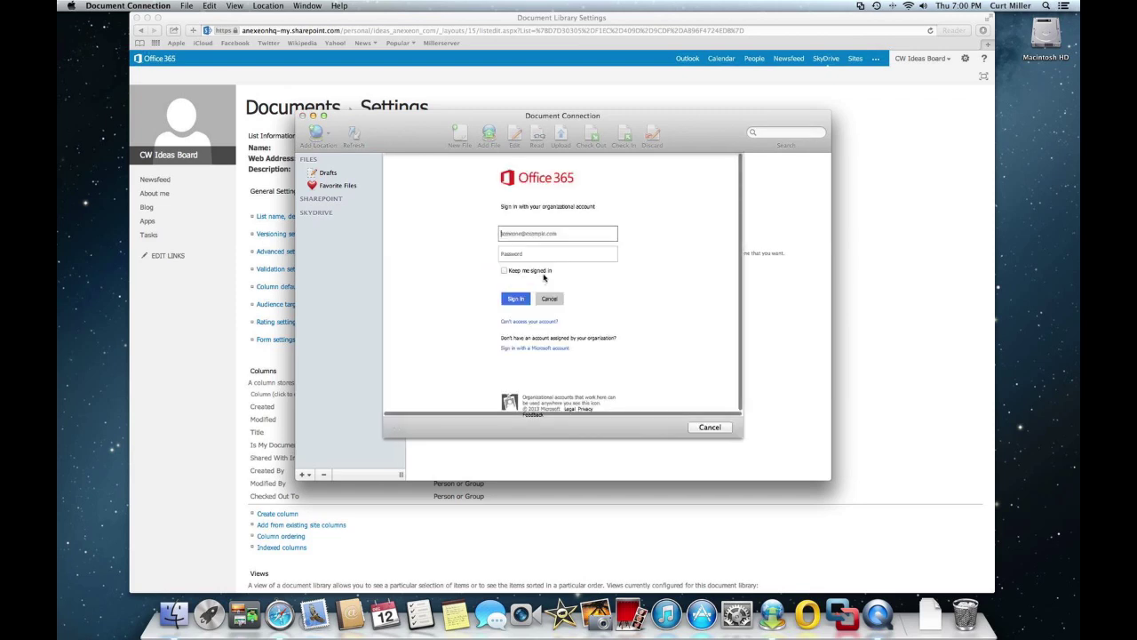
type("com")
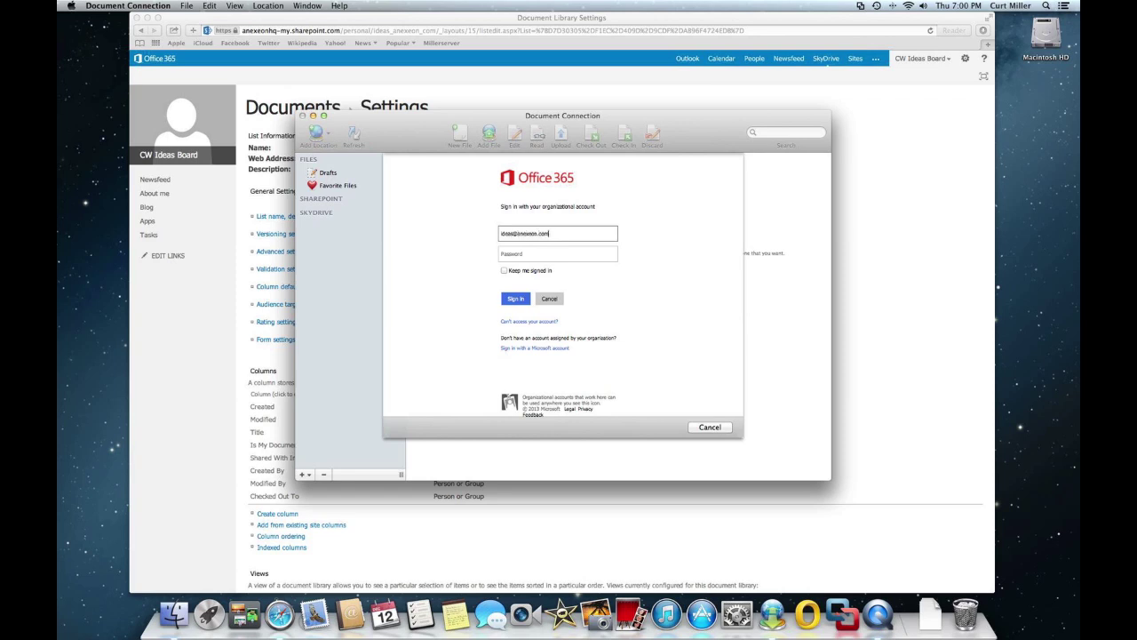
left_click(557, 254)
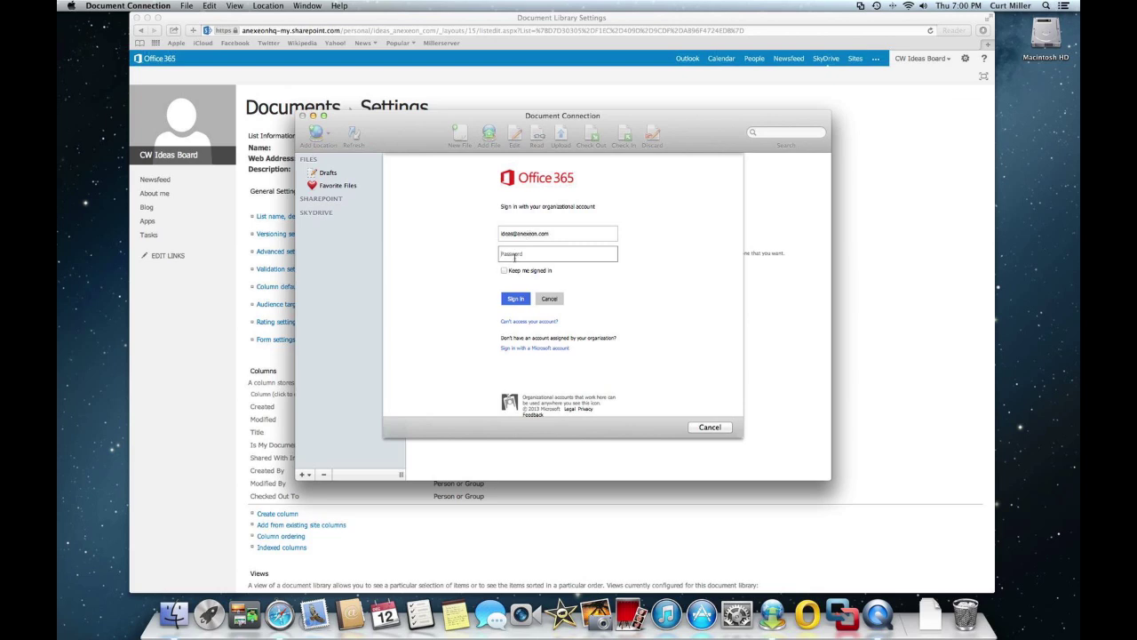
type("•")
left_click(513, 297)
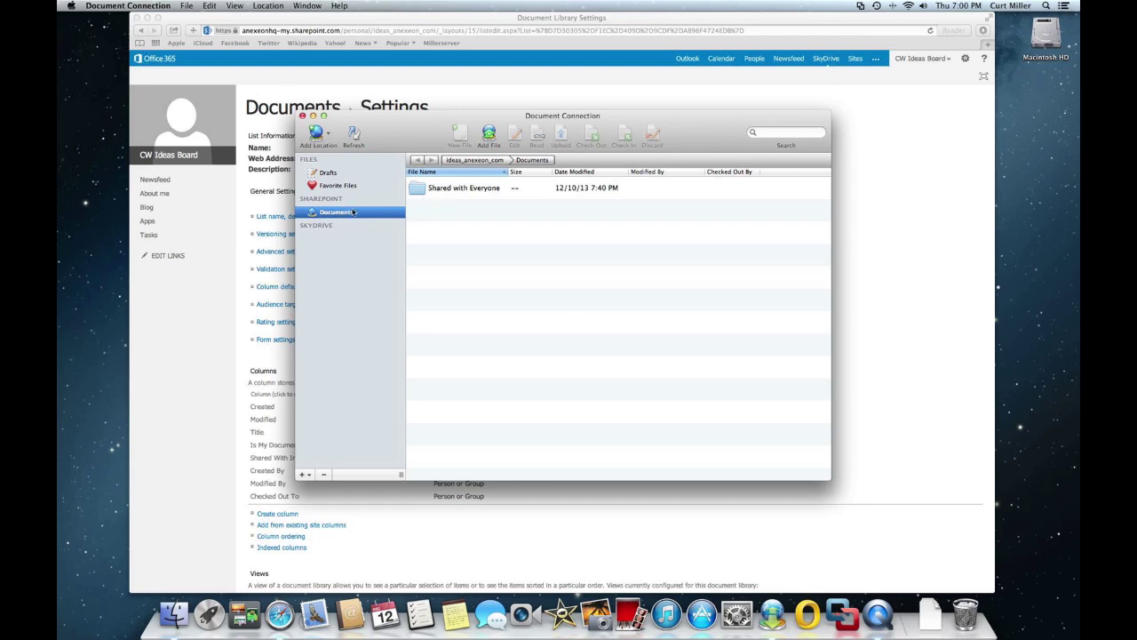
- Rename the Documents location in the sidebar to 'SkyDrive Pro'
double_click(342, 214)
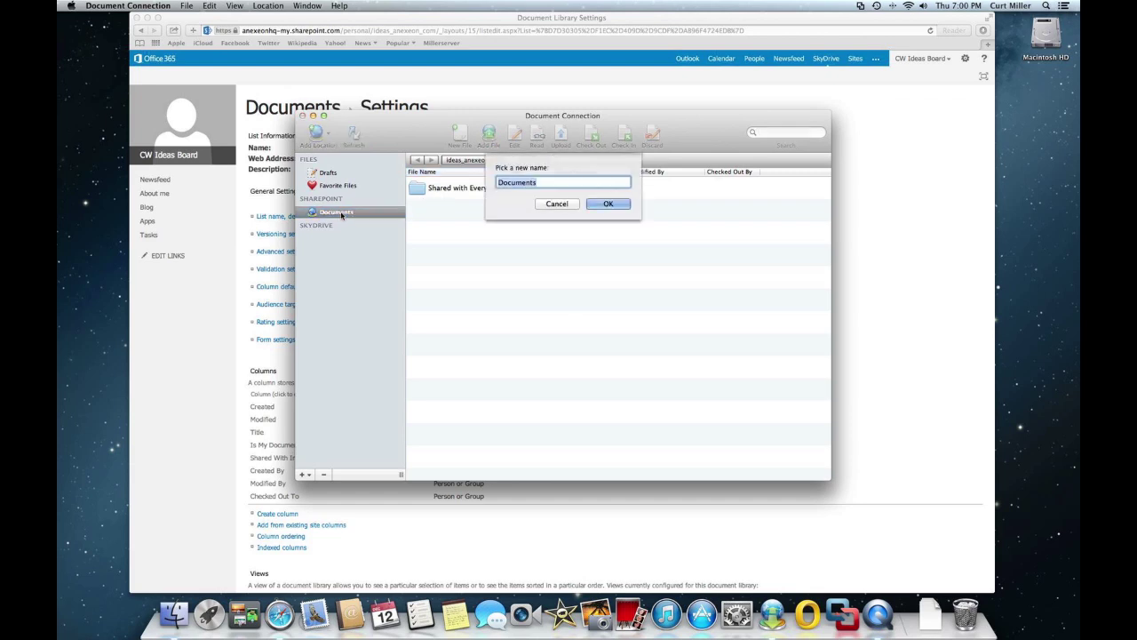
type("SkyDrive Pro")
left_click(625, 206)
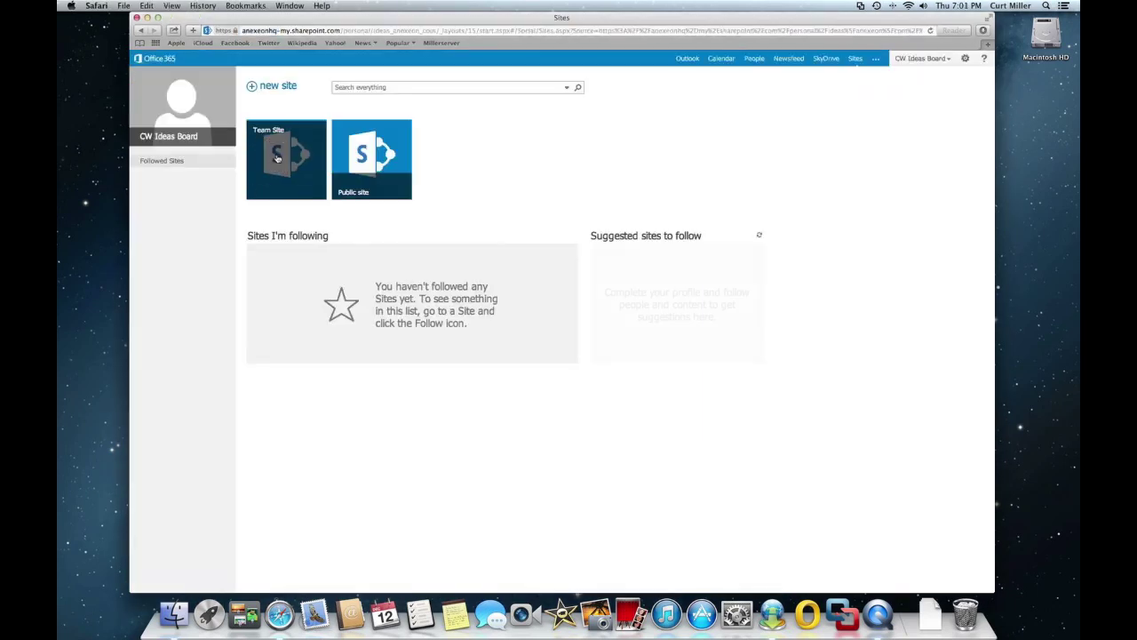
- On the Team Site, open Brochure Datasheets' Library Settings and copy its Web Address
left_click(276, 157)
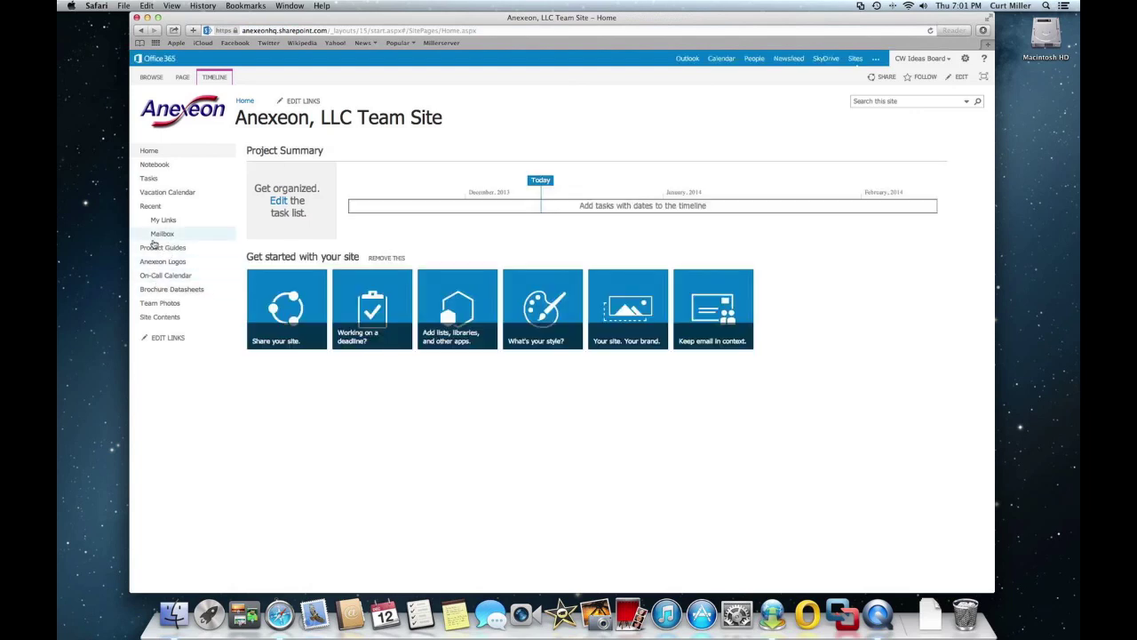
left_click(159, 290)
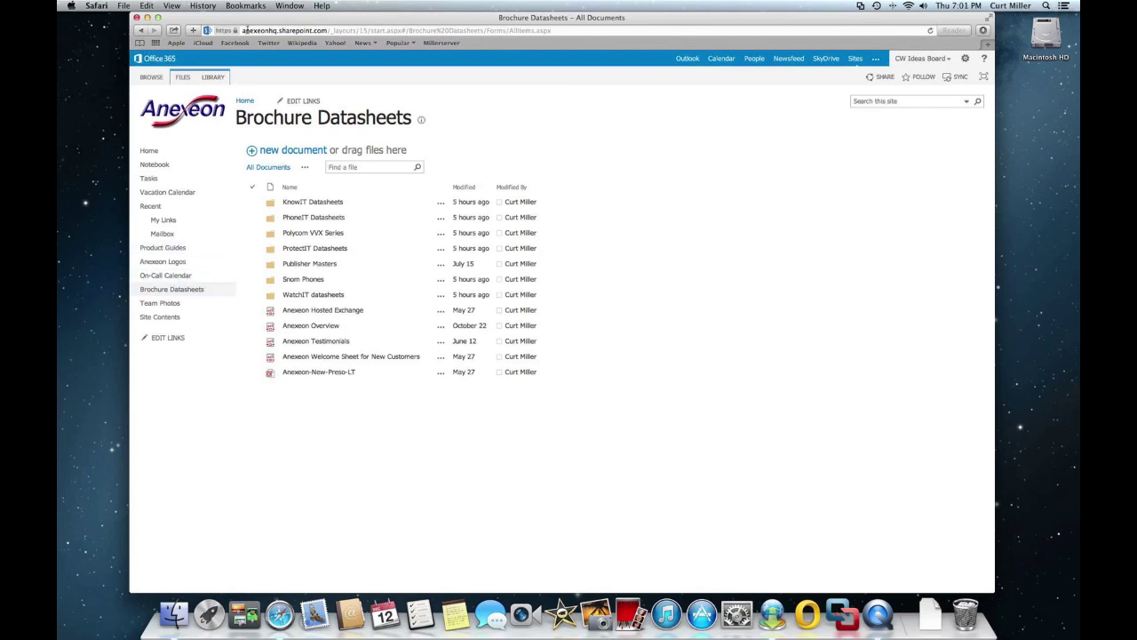
left_click(213, 77)
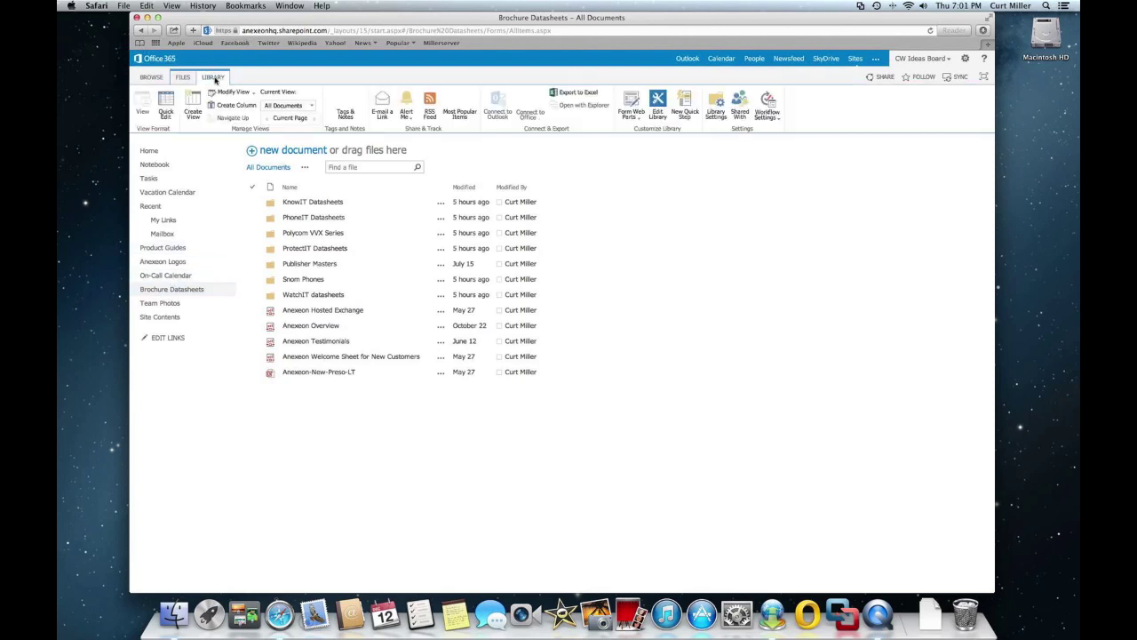
left_click(717, 102)
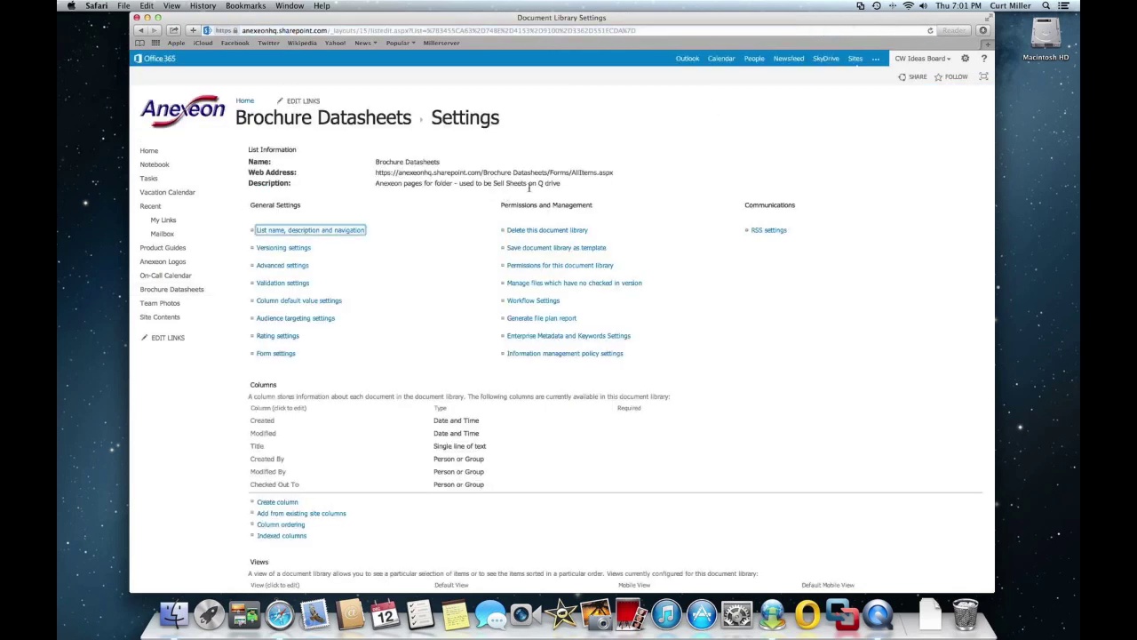
left_click_drag(613, 177, 378, 173)
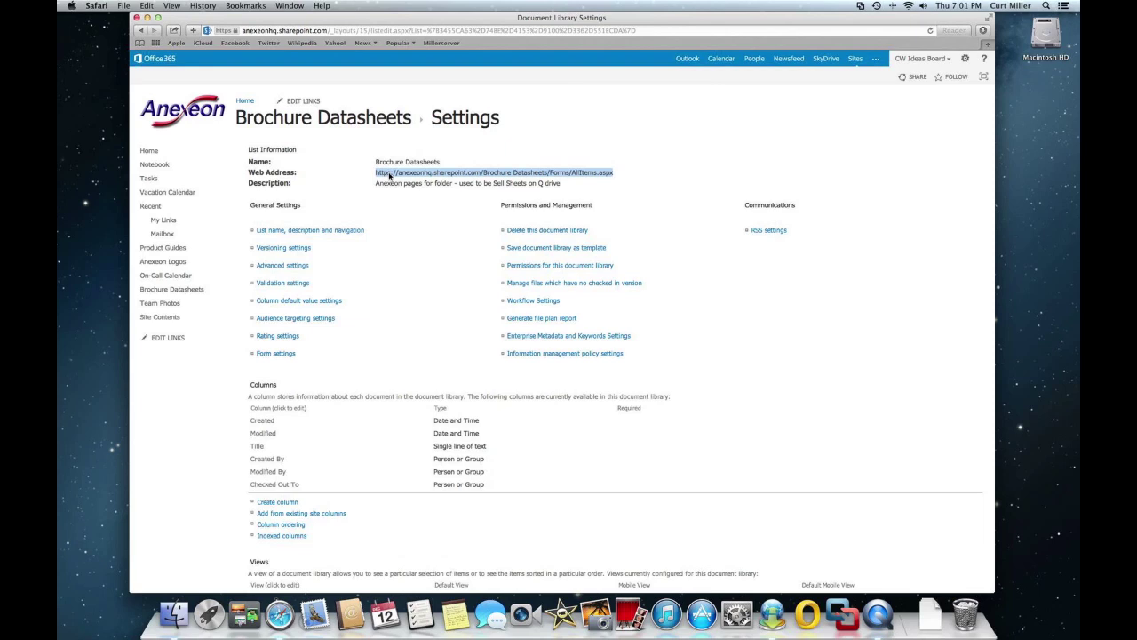
right_click(390, 175)
left_click(405, 199)
- Add a SharePoint site location using the pasted Brochure Datasheets URL and connect
left_click(773, 613)
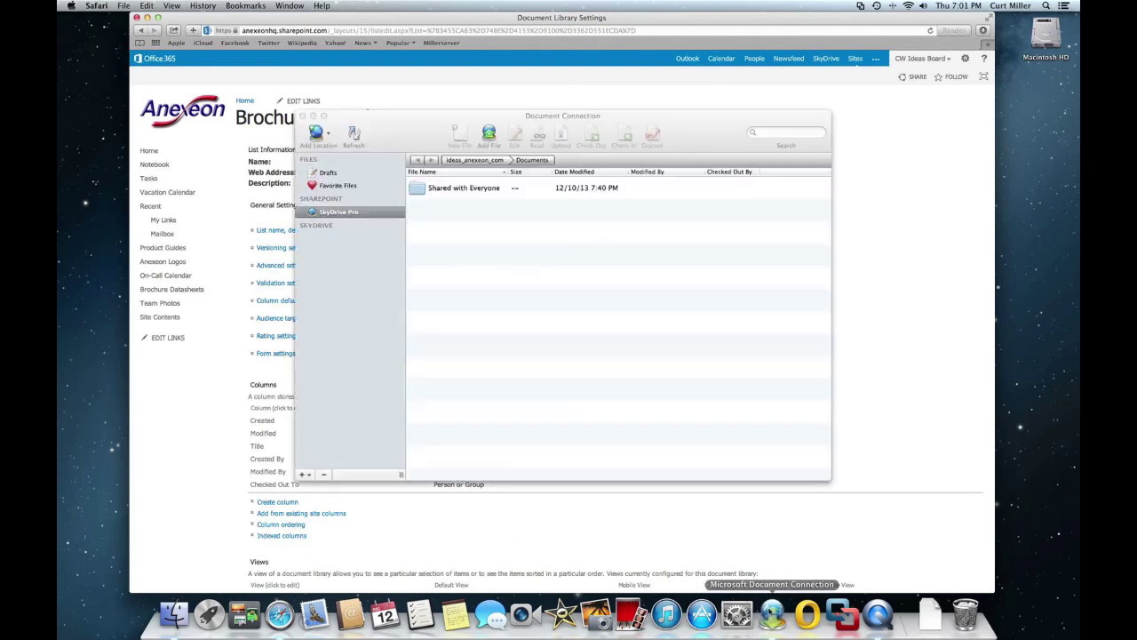
left_click(318, 134)
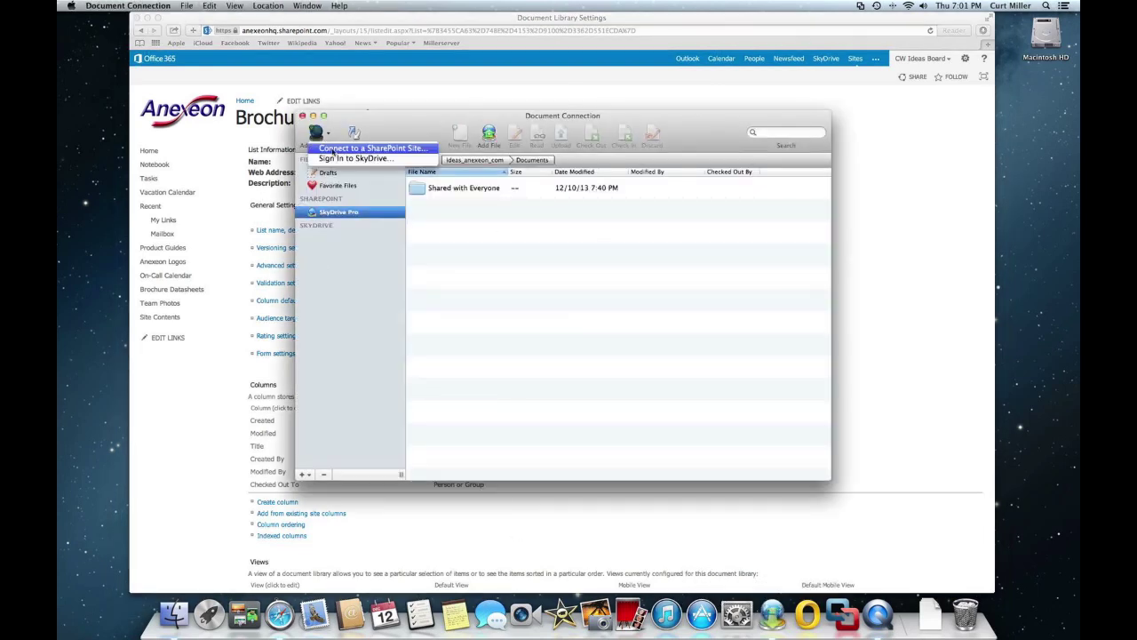
left_click(336, 152)
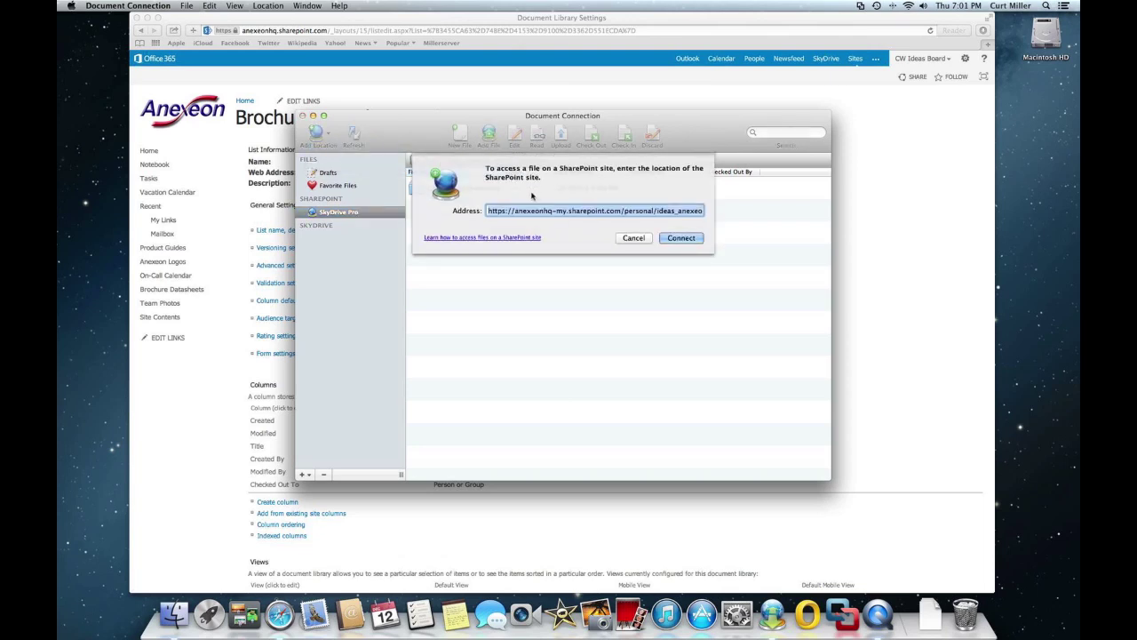
key("super+v")
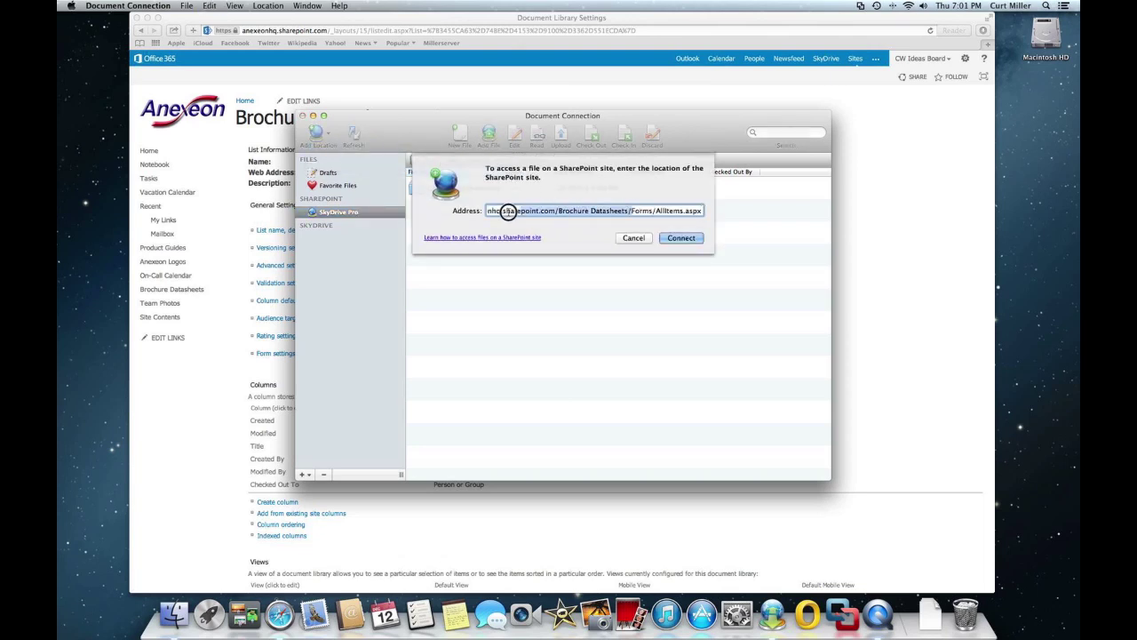
left_click_drag(508, 211, 447, 210)
left_click(677, 238)
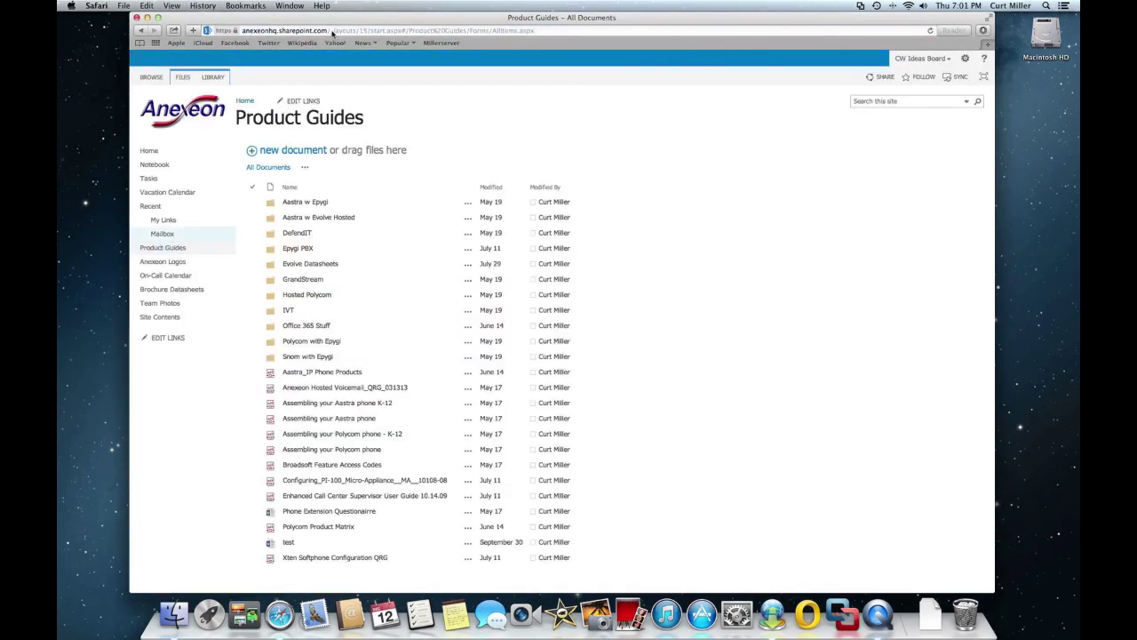
- Copy the Product Guides library's Web Address from its Library Settings page
left_click(213, 77)
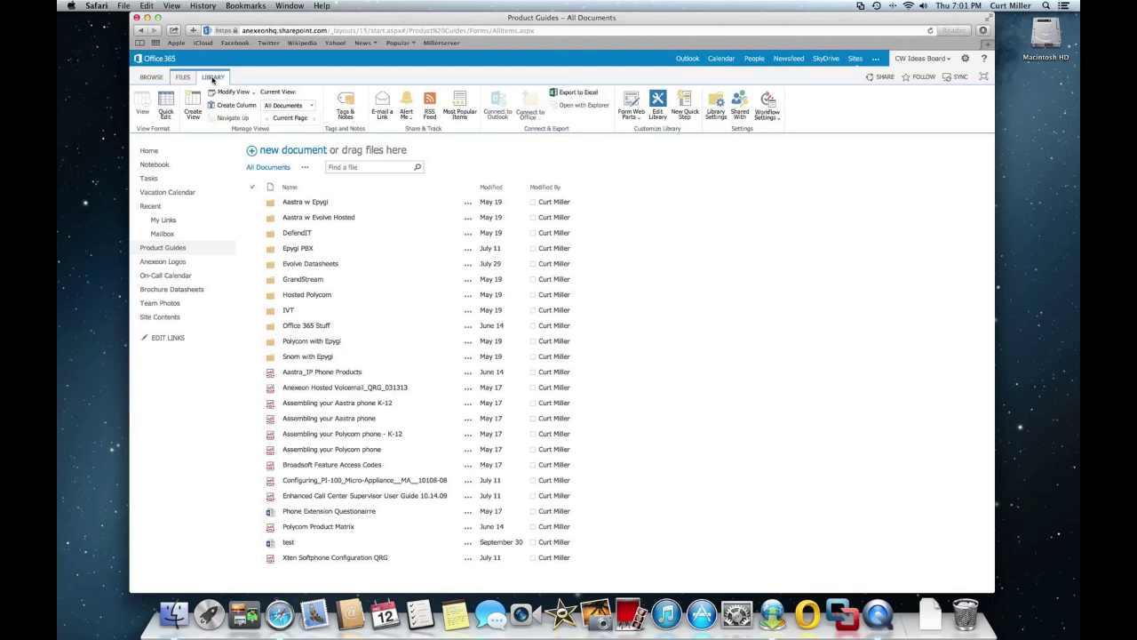
left_click(715, 105)
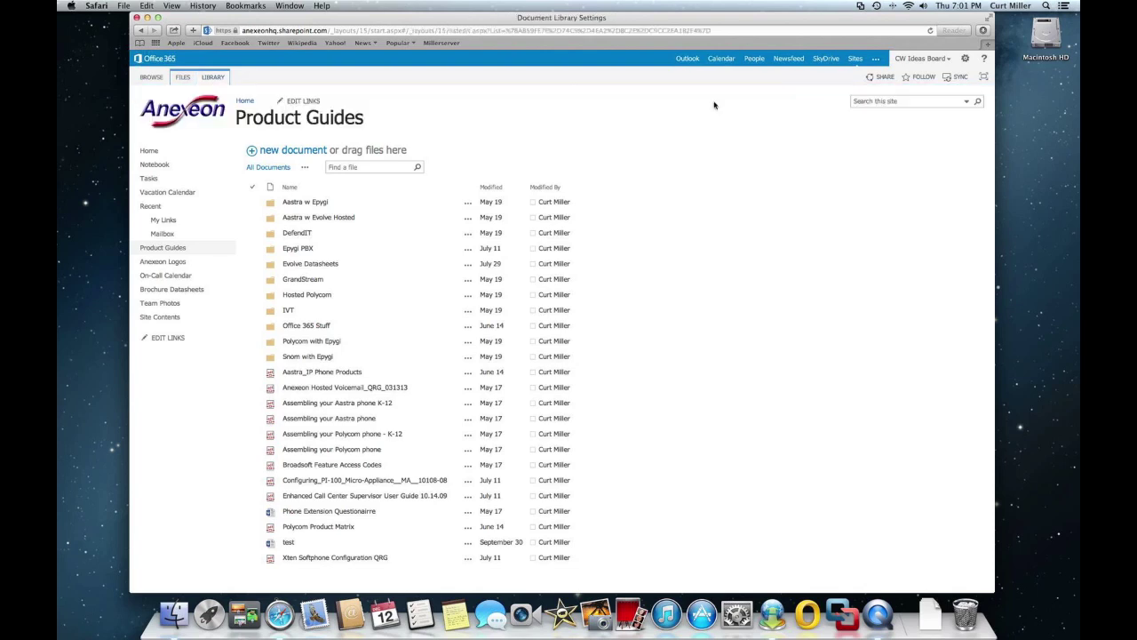
left_click_drag(604, 173, 384, 173)
right_click(398, 173)
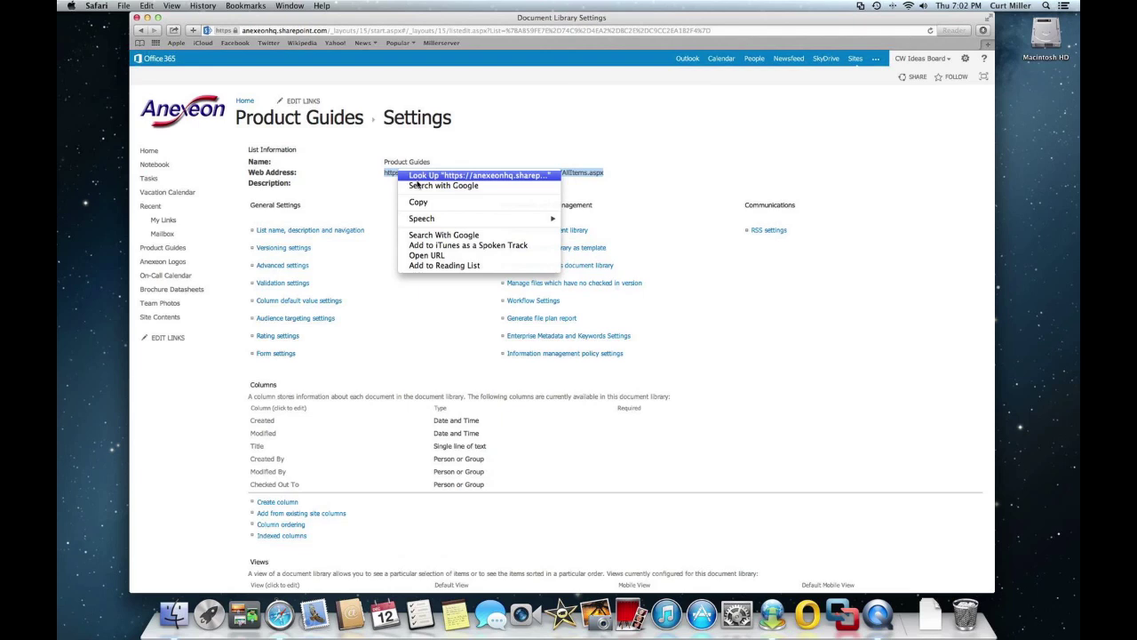
left_click(414, 202)
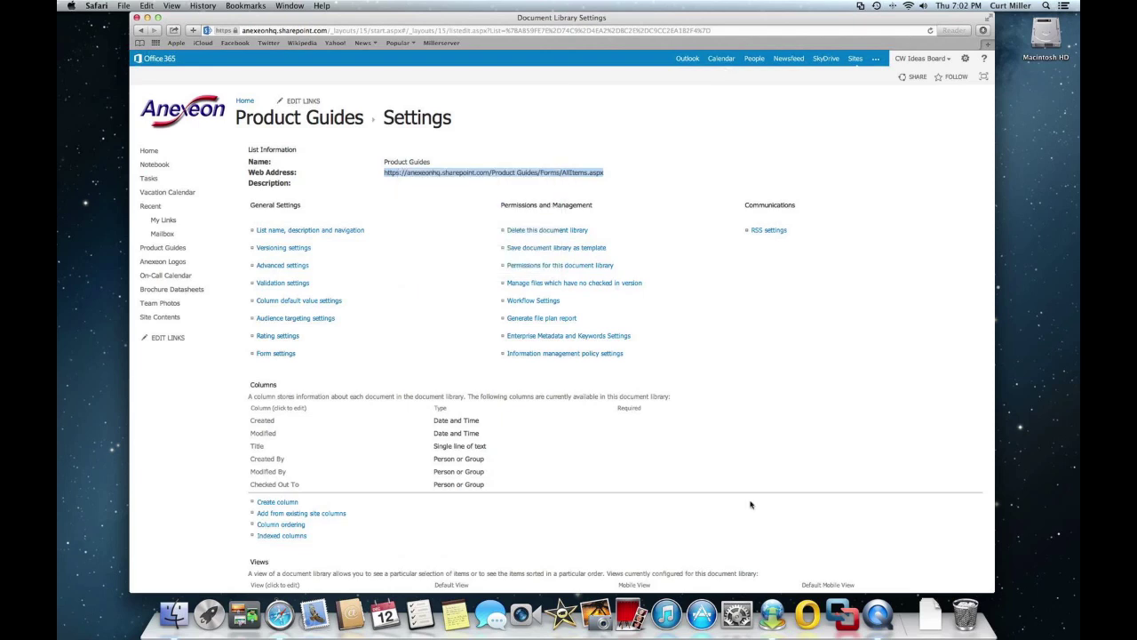
- Add the Product Guides SharePoint site as a new location by pasting its URL and connecting
left_click(772, 612)
left_click(318, 133)
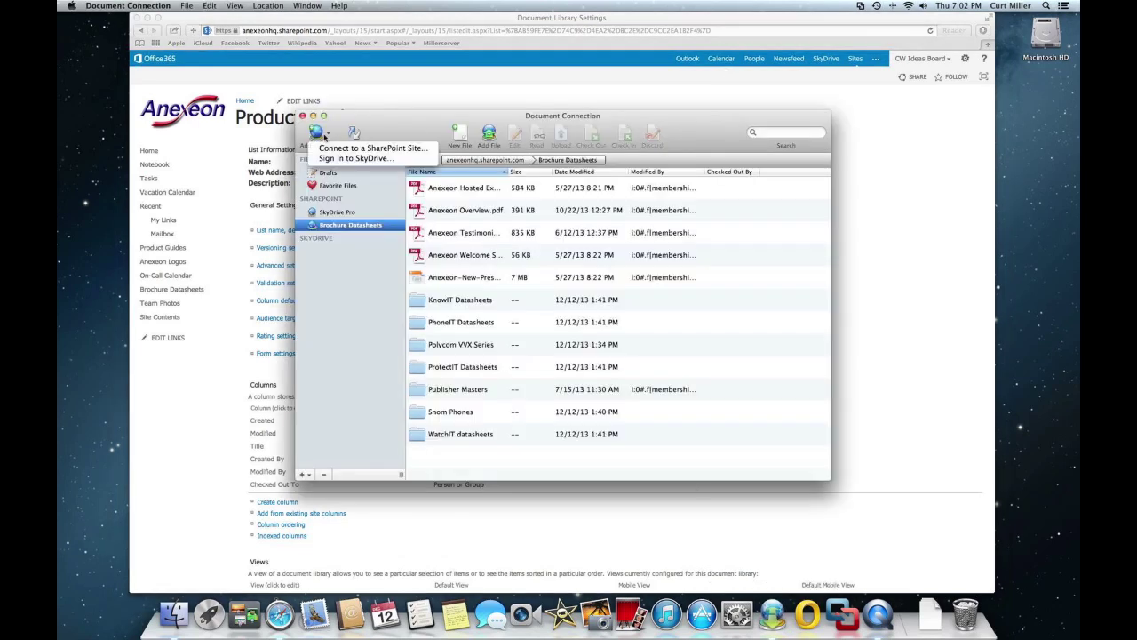
left_click(336, 146)
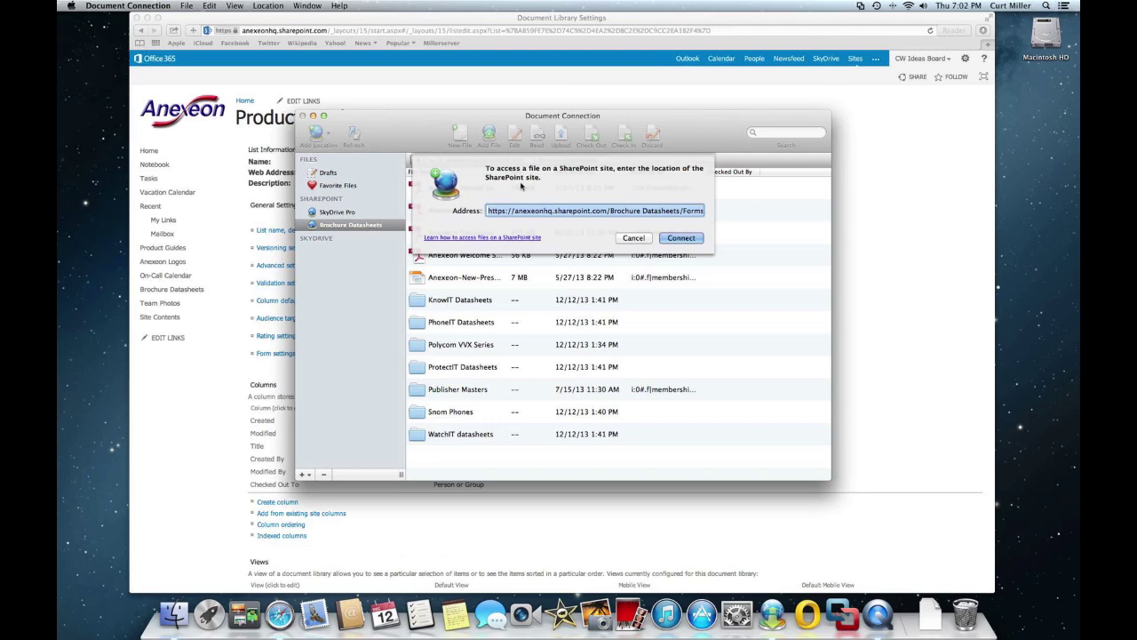
left_click(603, 211)
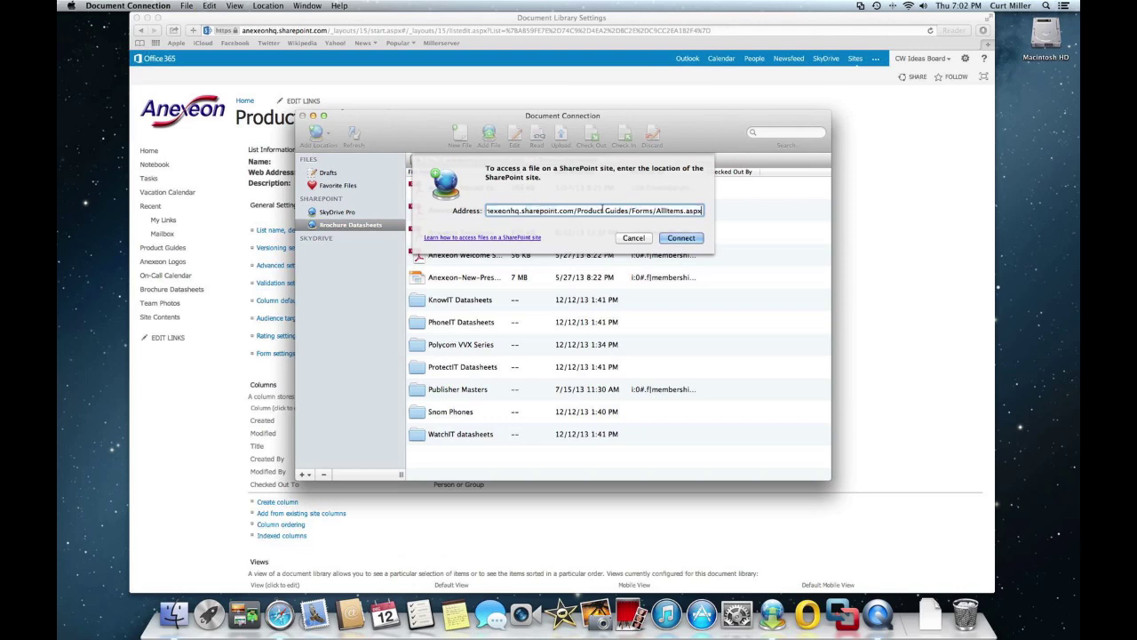
left_click(665, 238)
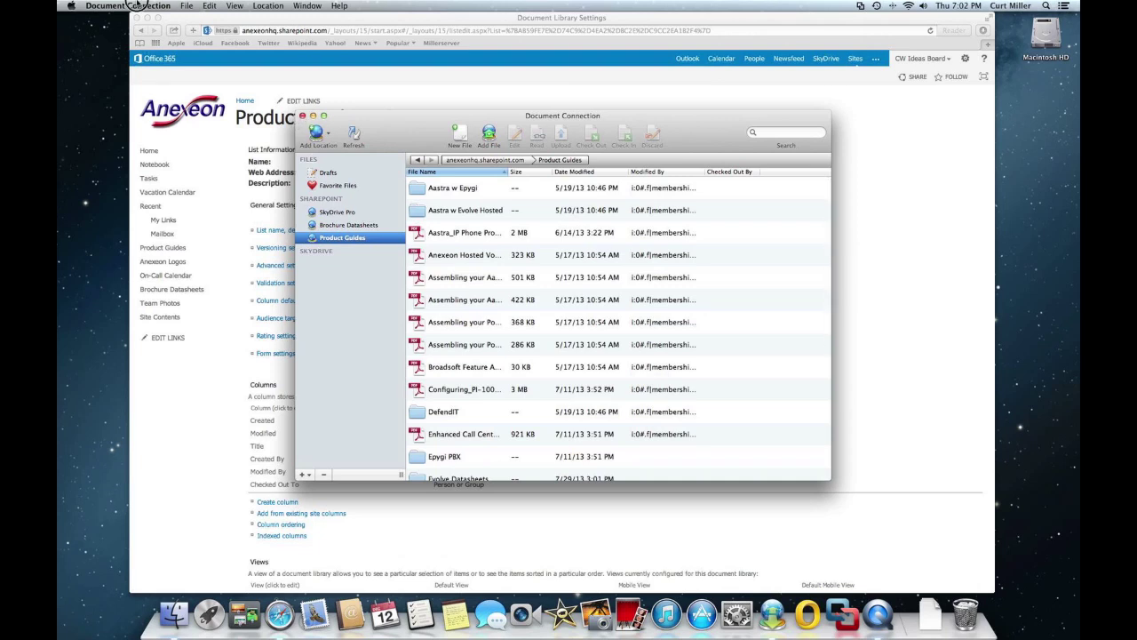
- Quit both Document Connection and Safari
left_click(135, 6)
left_click(132, 104)
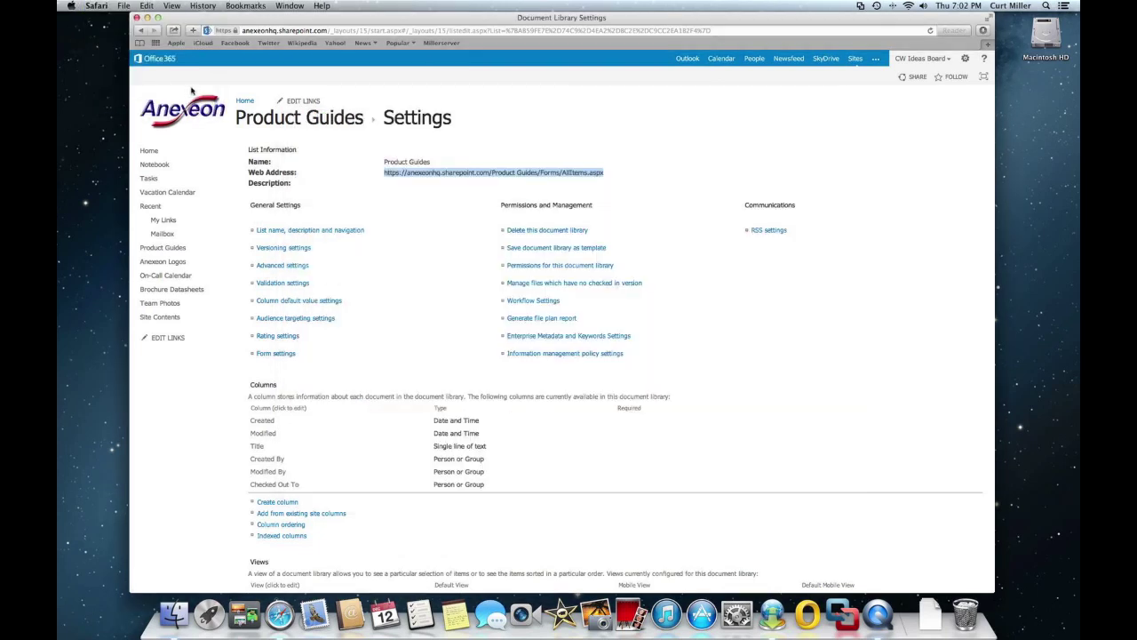
left_click(98, 7)
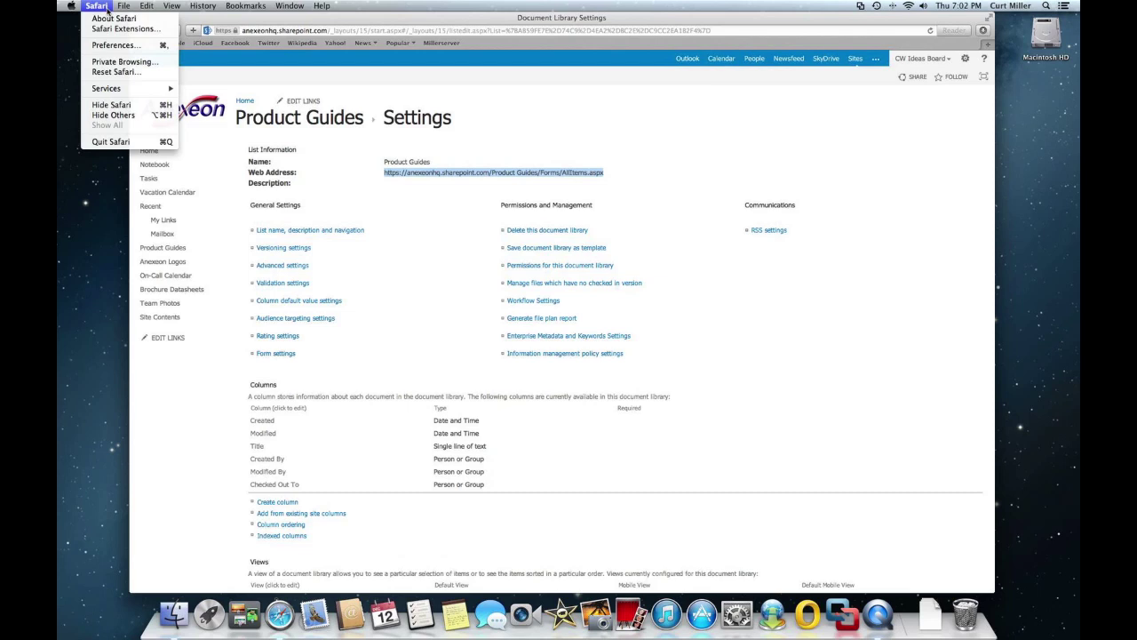
left_click(110, 141)
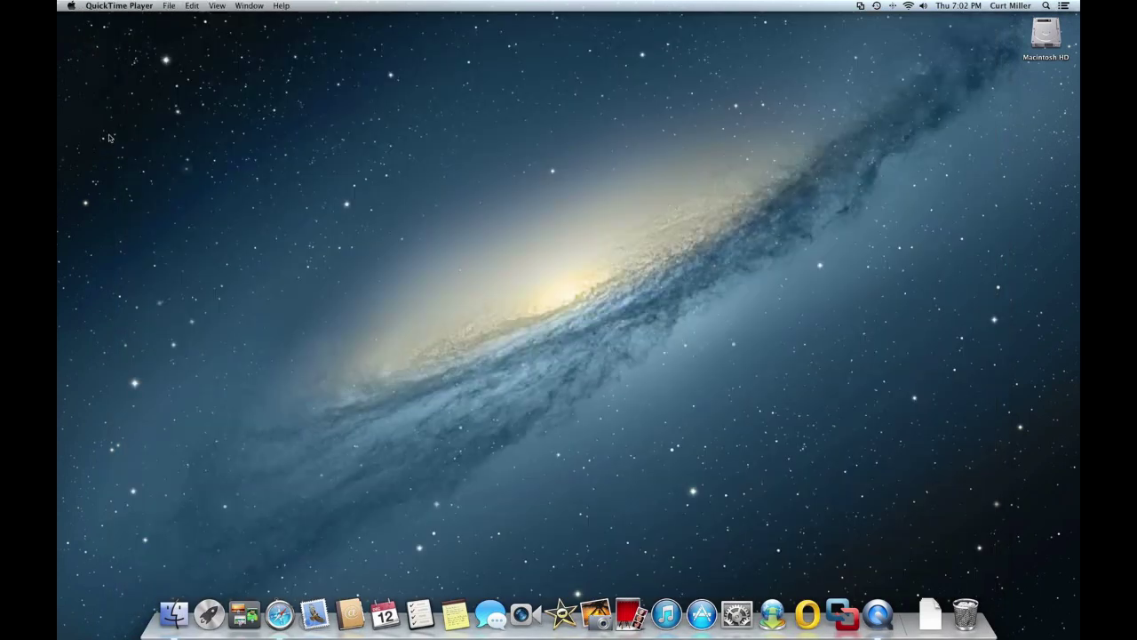
- Relaunch Document Connection and sign in to SkyDrive Pro with the organizational account's e-mail and password
left_click(772, 613)
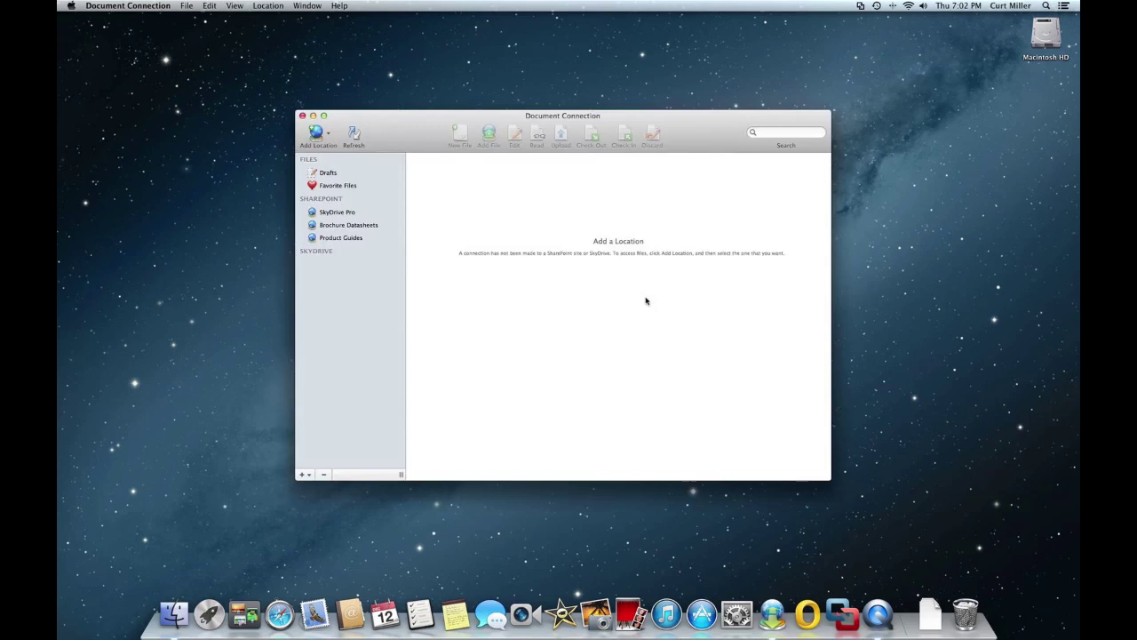
left_click(344, 212)
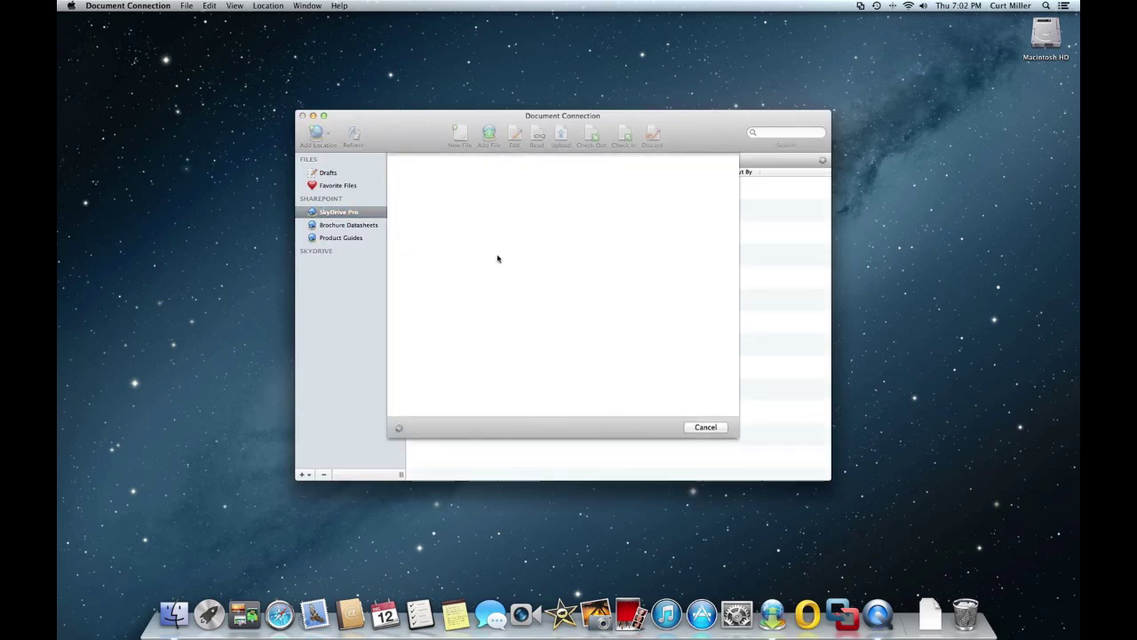
left_click(527, 258)
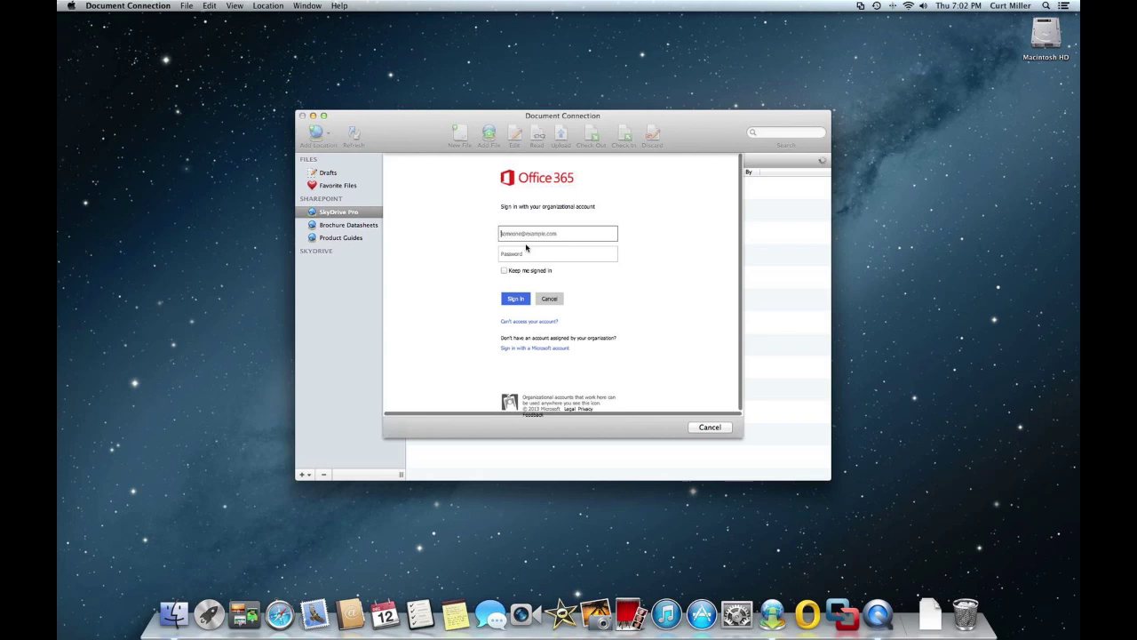
left_click(513, 233)
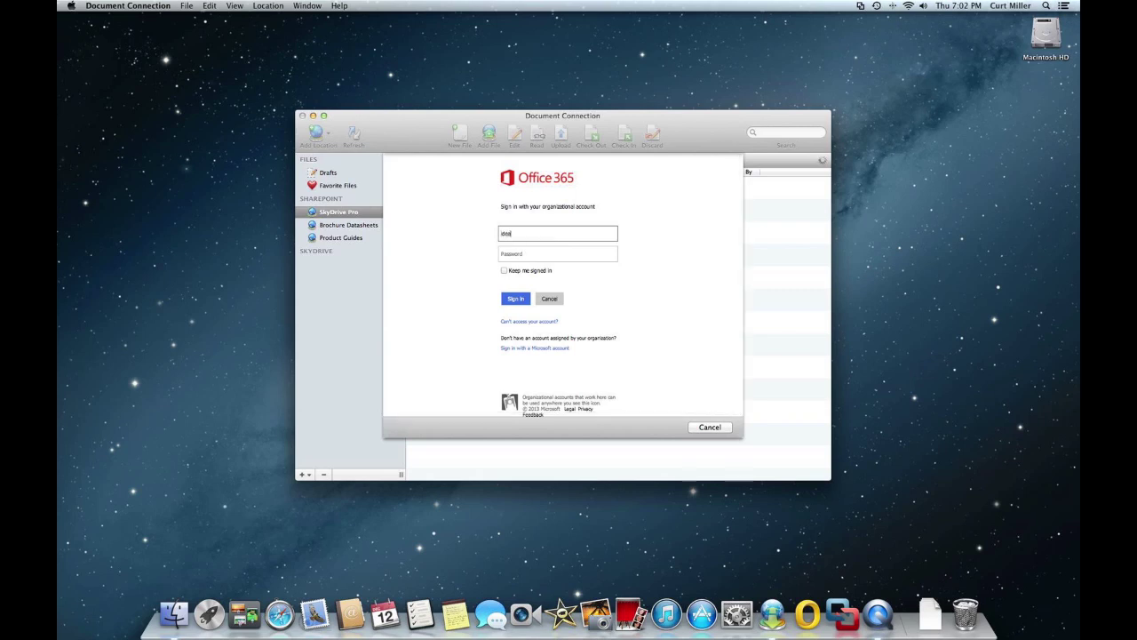
key("Tab")
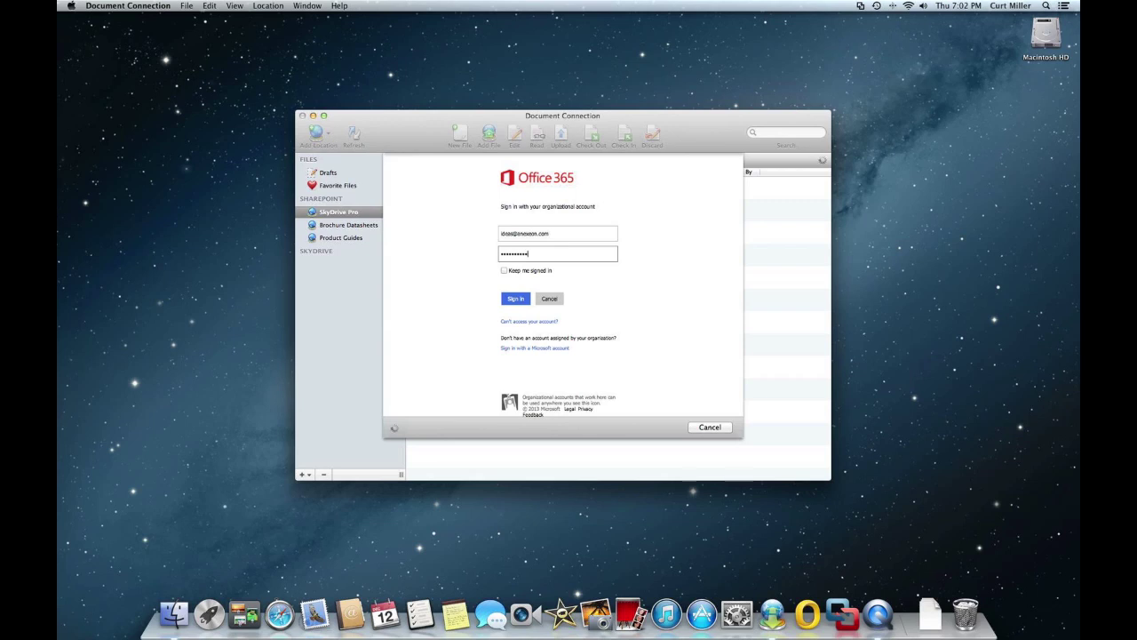
key("Return")
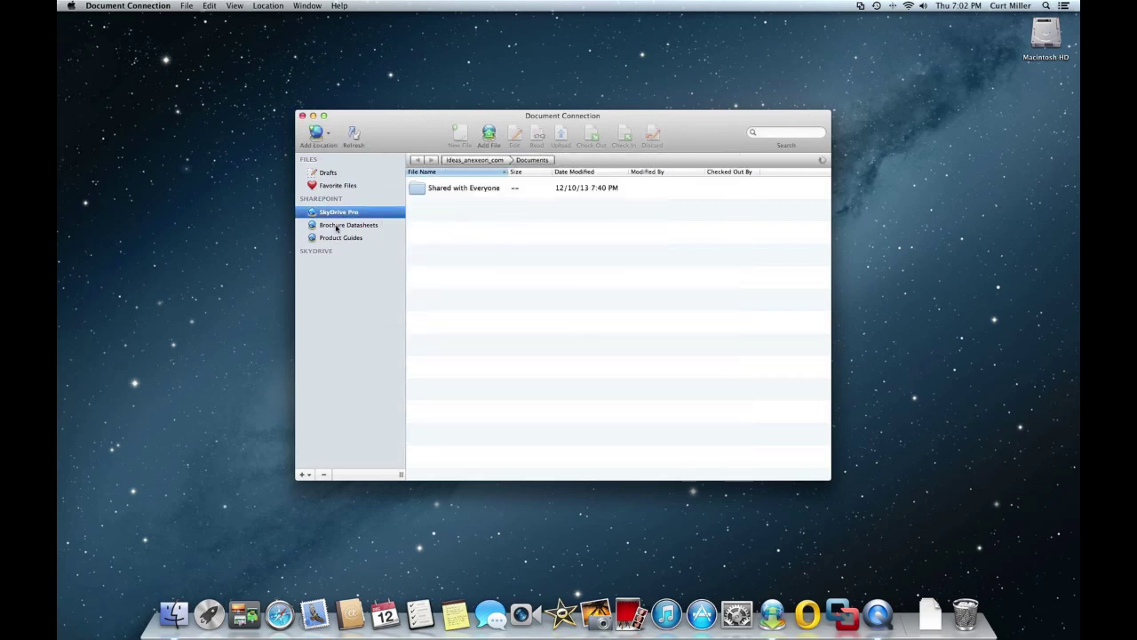
- Open Brochure Datasheets and select Anexeon Overview.pdf, then the third file in the list
left_click(336, 225)
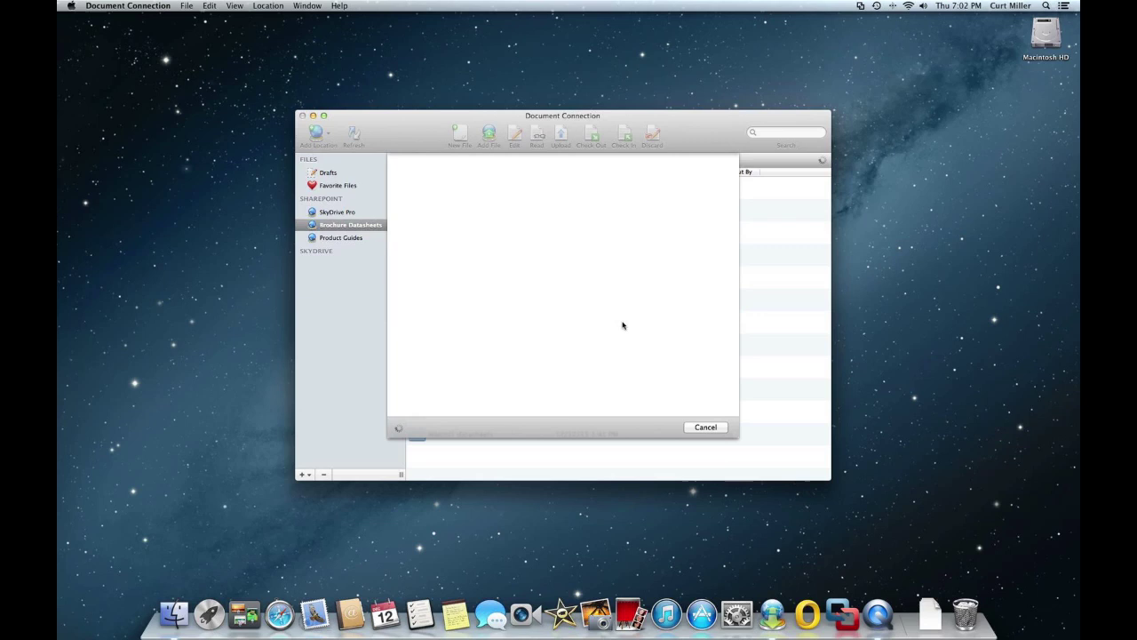
left_click(449, 213)
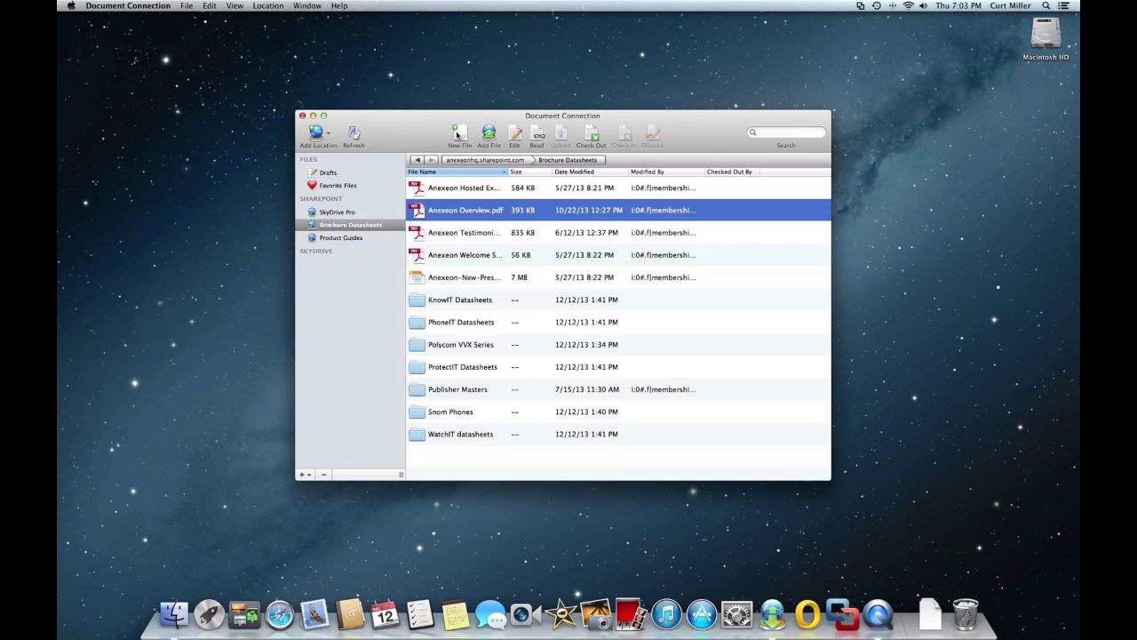
left_click(517, 234)
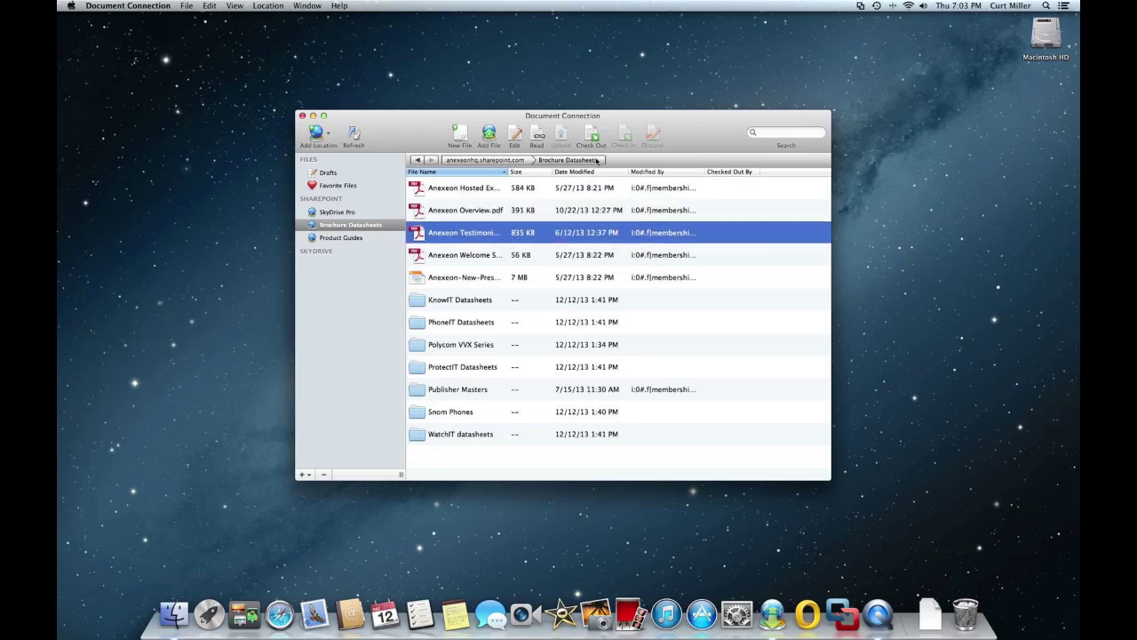